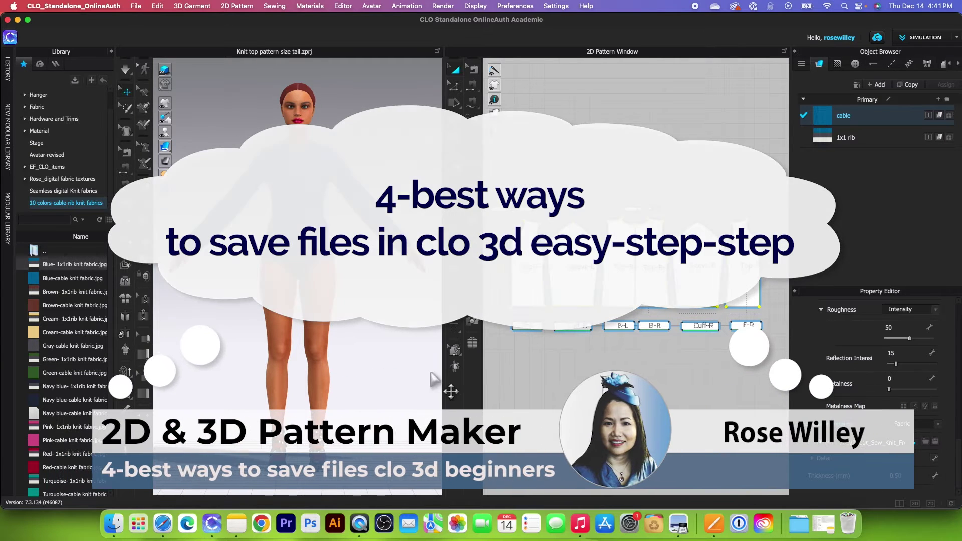
Step: Check the cable fabric, then save the project as 'Knit top pattern size tall' and copy that name
{"action": "left_click", "coordinate": [334, 260]}
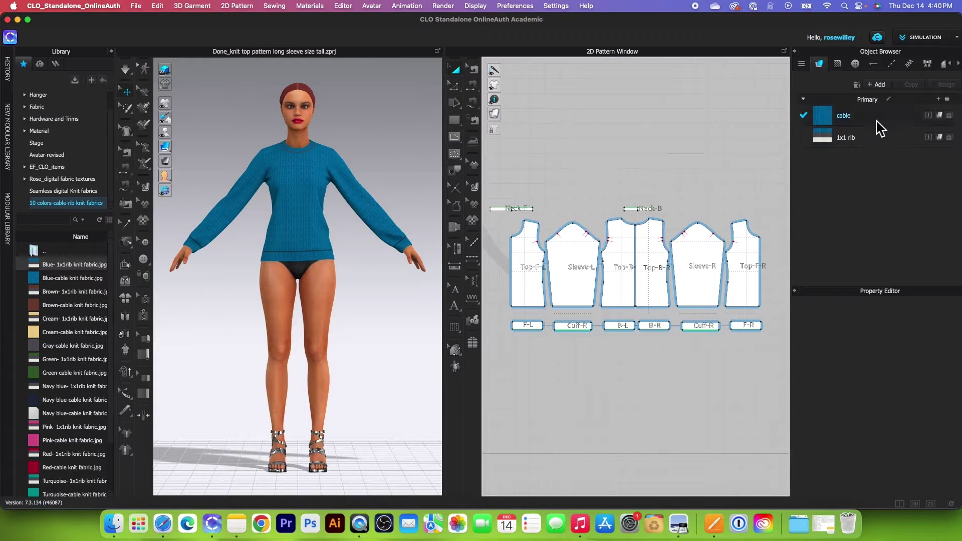
{"action": "left_click", "coordinate": [852, 119]}
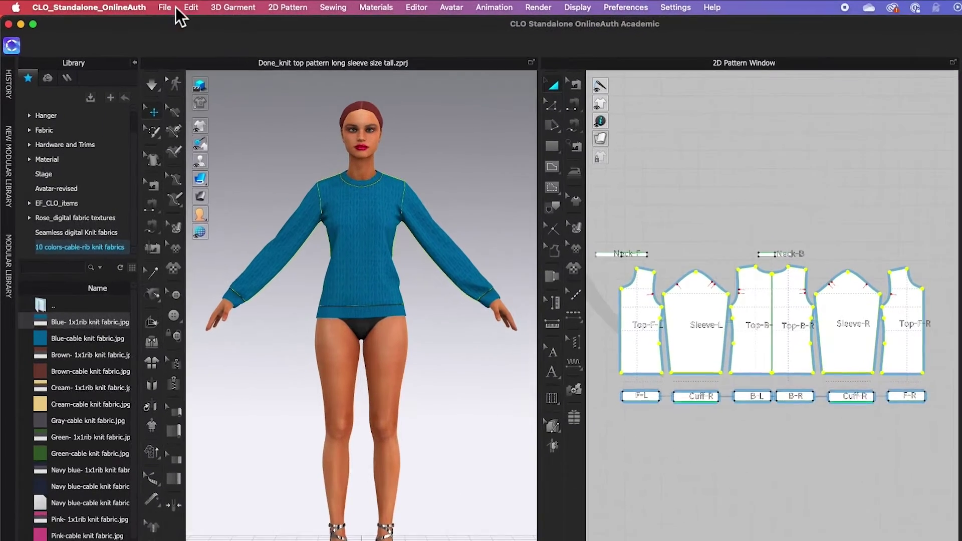
{"action": "left_click", "coordinate": [136, 6]}
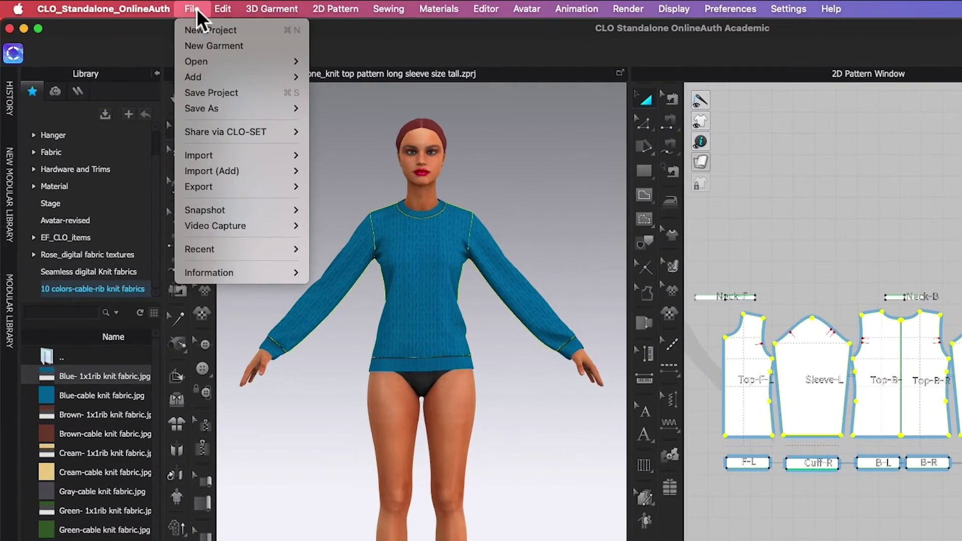
{"action": "mouse_move", "coordinate": [245, 112]}
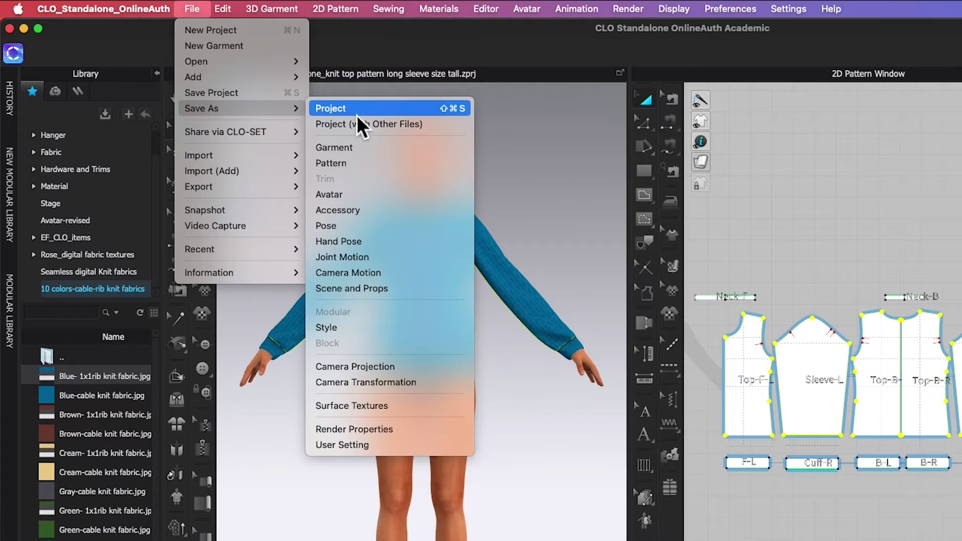
{"action": "left_click", "coordinate": [368, 109]}
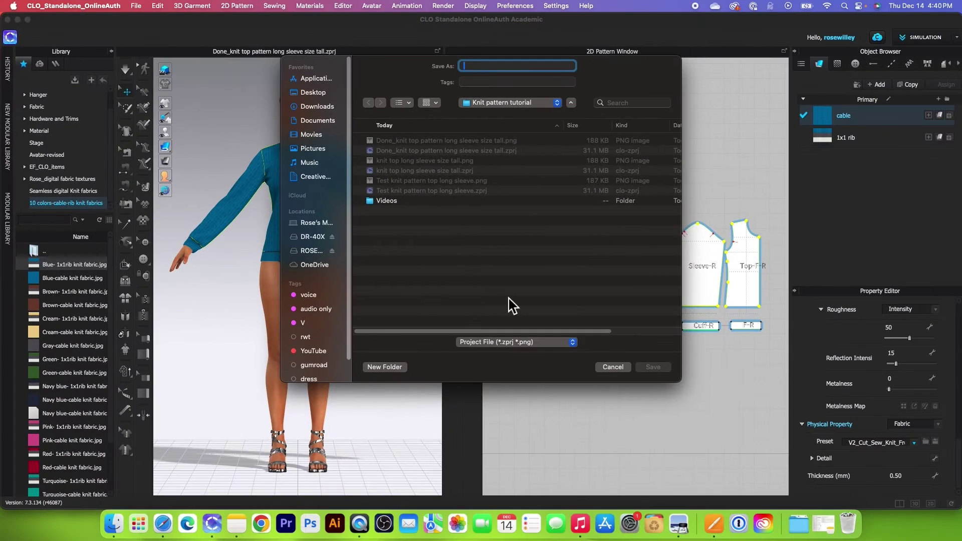
{"action": "type", "text": "Knit top pattern size ta"}
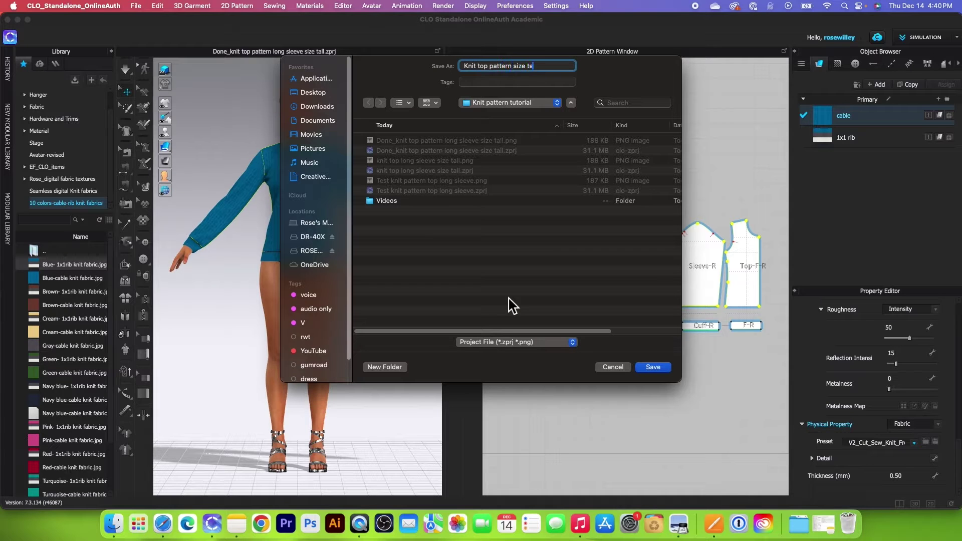
{"action": "left_click_drag", "start_coordinate": [546, 65], "coordinate": [462, 65]}
{"action": "key", "text": "super+c"}
{"action": "right_click", "coordinate": [482, 65]}
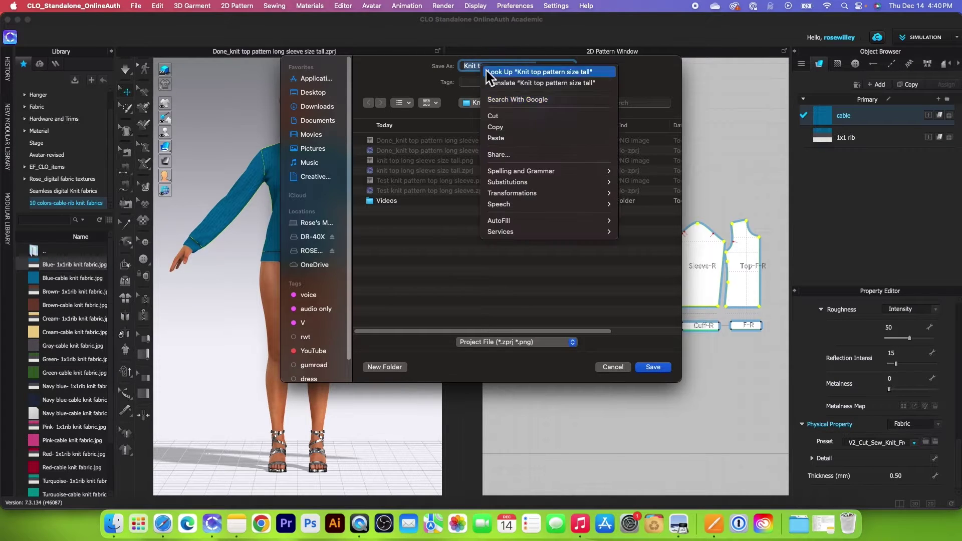
{"action": "left_click", "coordinate": [331, 98]}
Step: Create a Desktop folder named 'Knit top pattern size tall' and save the project into it
{"action": "left_click", "coordinate": [329, 96]}
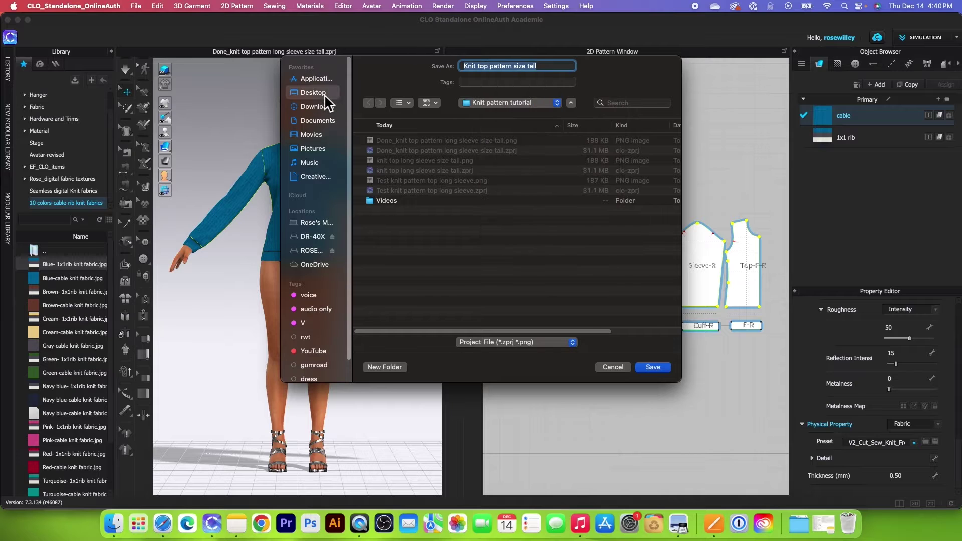
{"action": "left_click", "coordinate": [384, 367]}
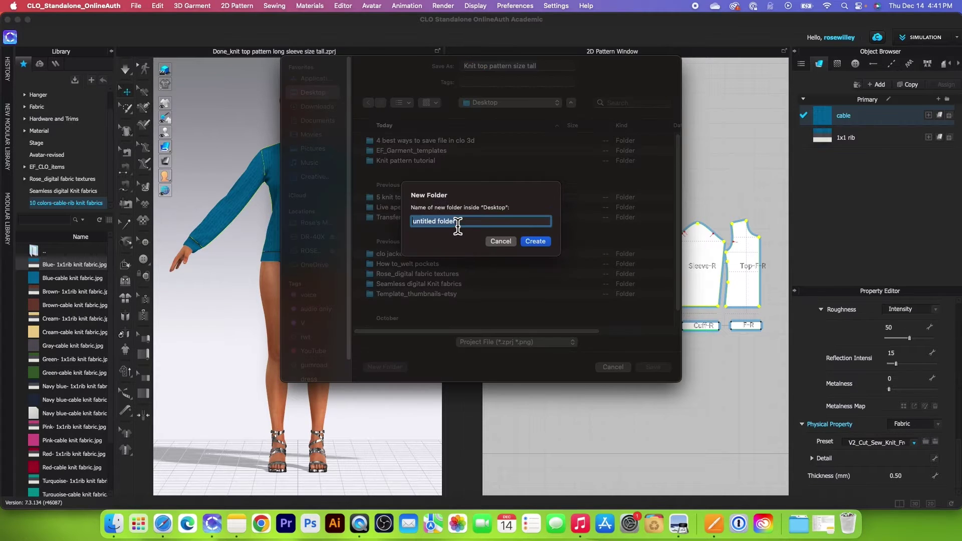
{"action": "right_click", "coordinate": [456, 223]}
{"action": "left_click", "coordinate": [470, 292]}
{"action": "left_click", "coordinate": [538, 243]}
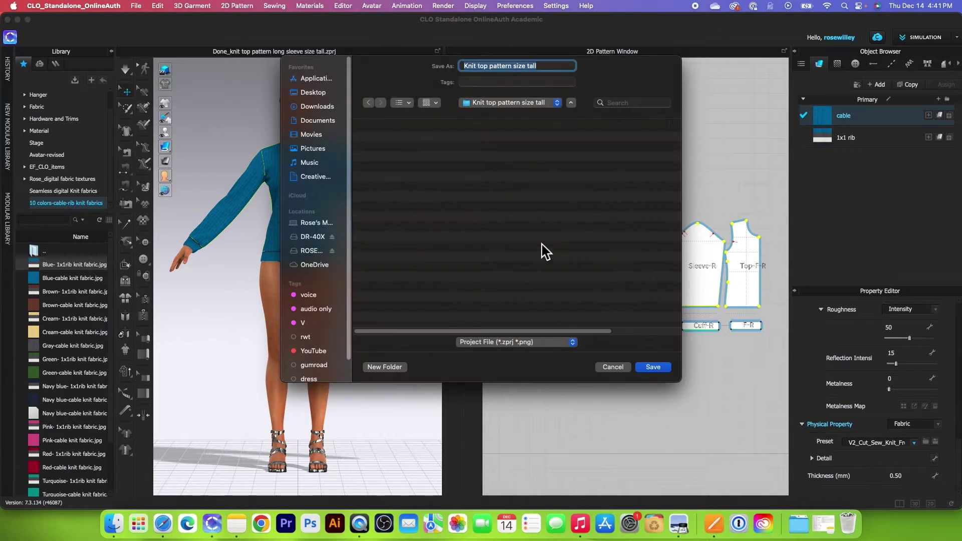
{"action": "left_click", "coordinate": [654, 369]}
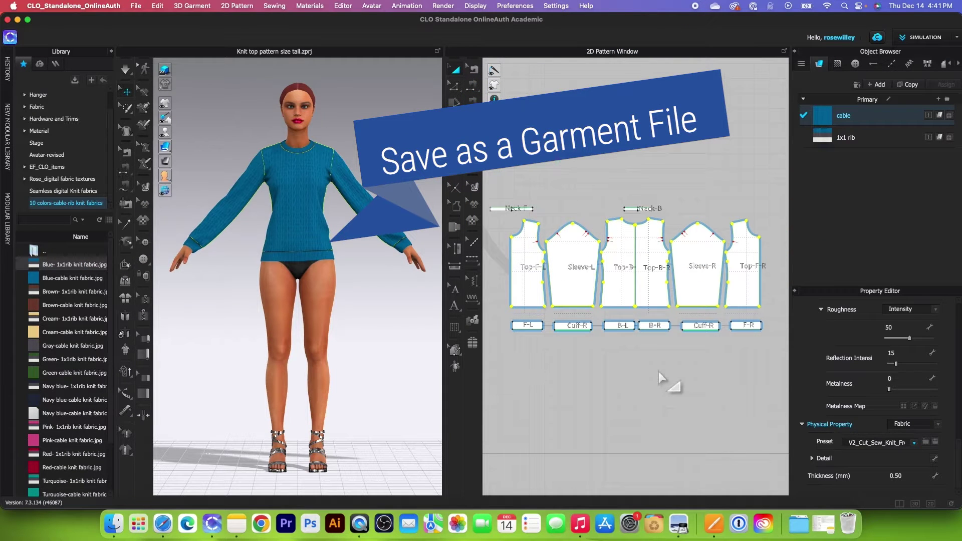
{"action": "left_click", "coordinate": [385, 326]}
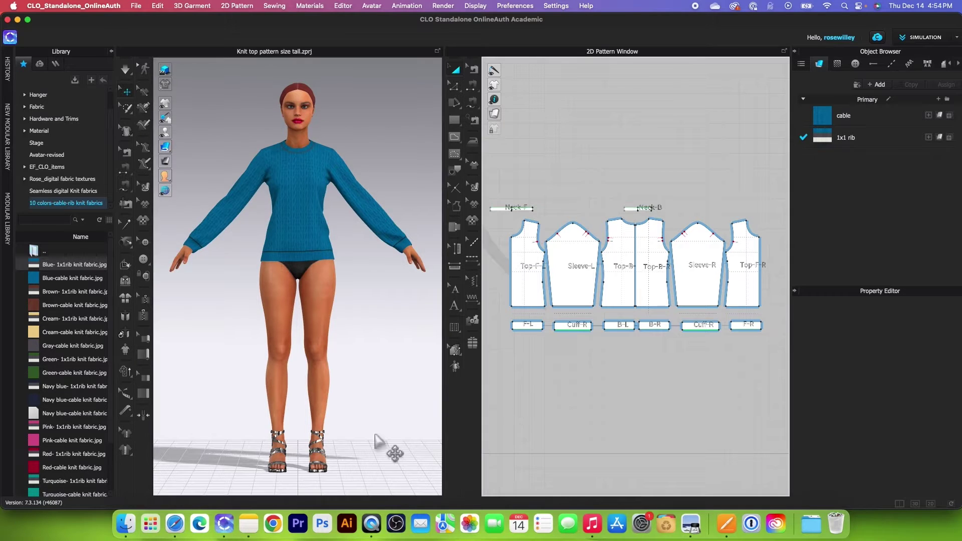
Step: Save the garment as 'Garment_Knit top pattern size tall' in the Desktop project folder
{"action": "left_click", "coordinate": [136, 6]}
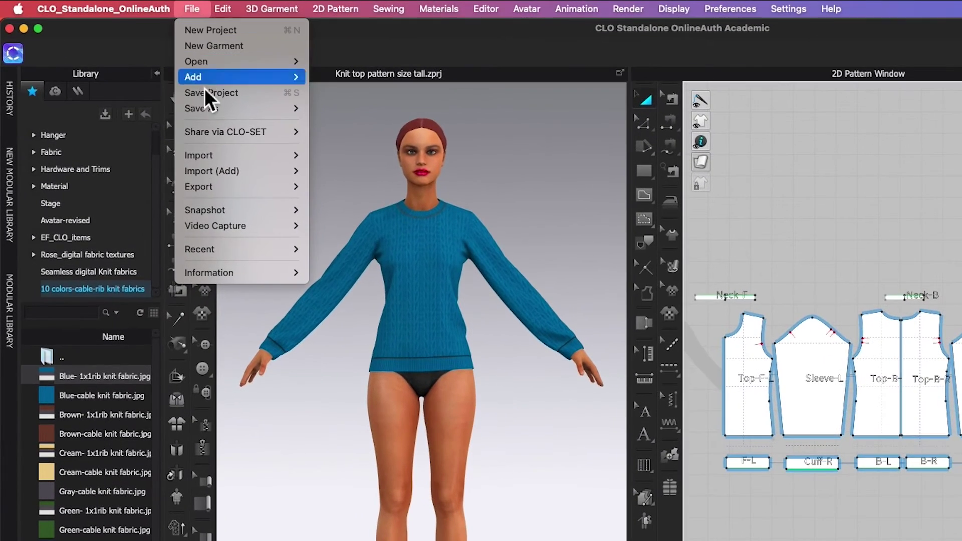
{"action": "mouse_move", "coordinate": [209, 107]}
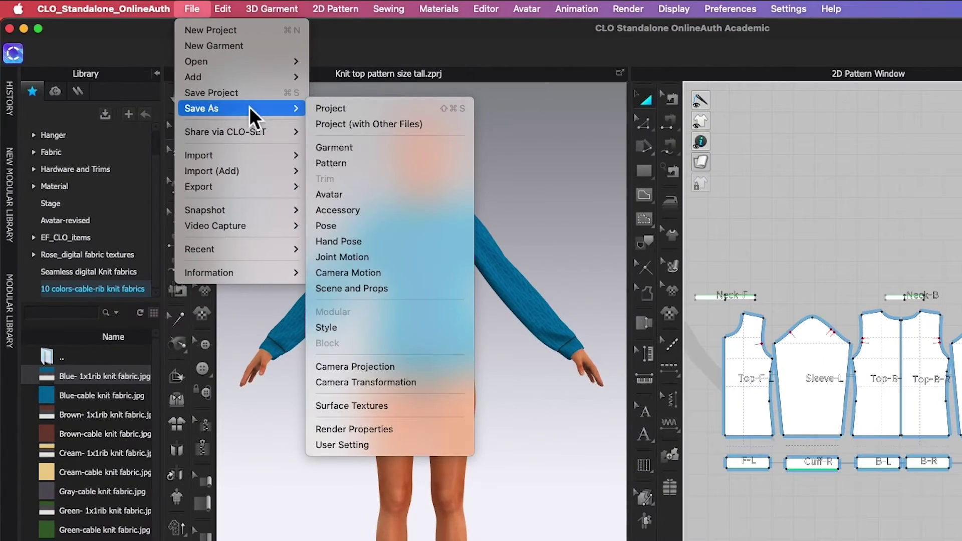
{"action": "left_click", "coordinate": [387, 146]}
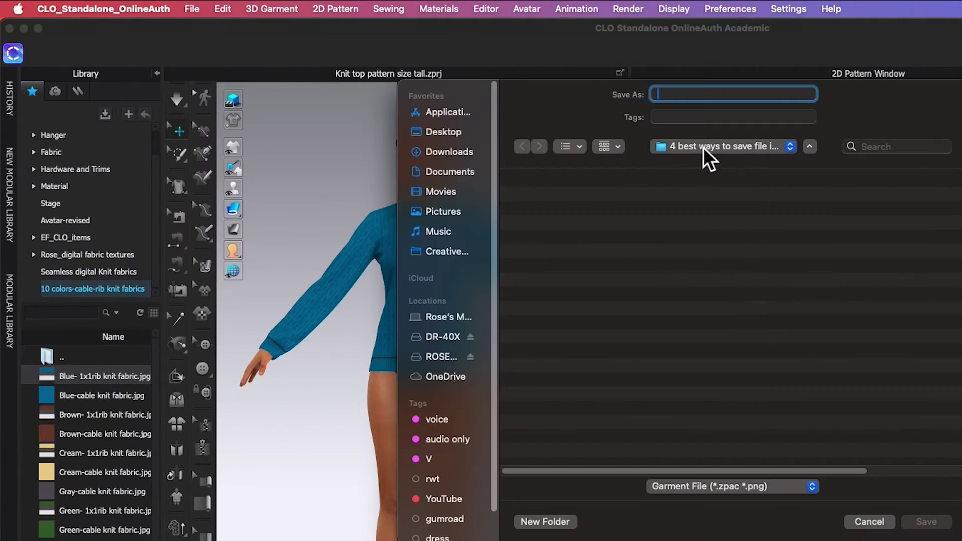
{"action": "type", "text": "Gar"}
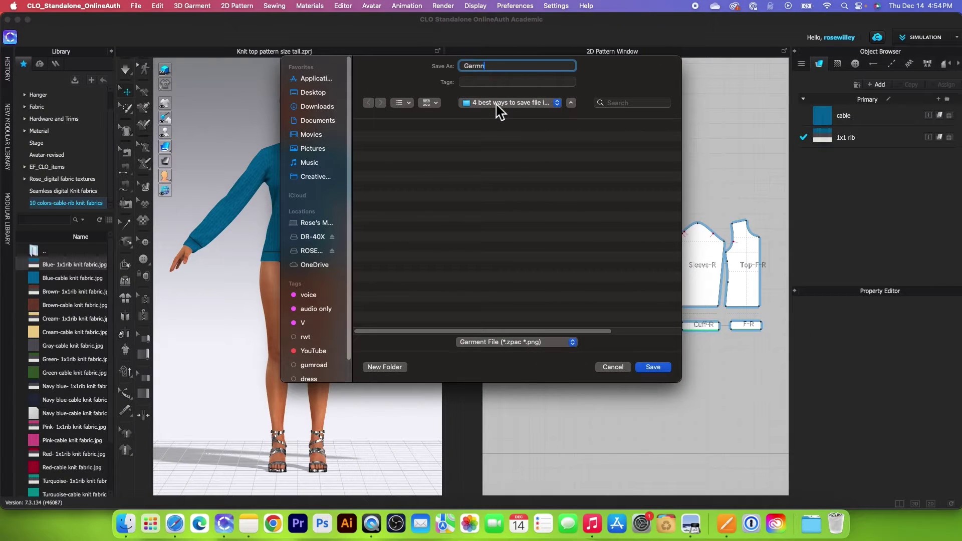
{"action": "type", "text": "ment_"}
{"action": "right_click", "coordinate": [504, 67]}
{"action": "left_click", "coordinate": [529, 96]}
{"action": "left_click", "coordinate": [324, 93]}
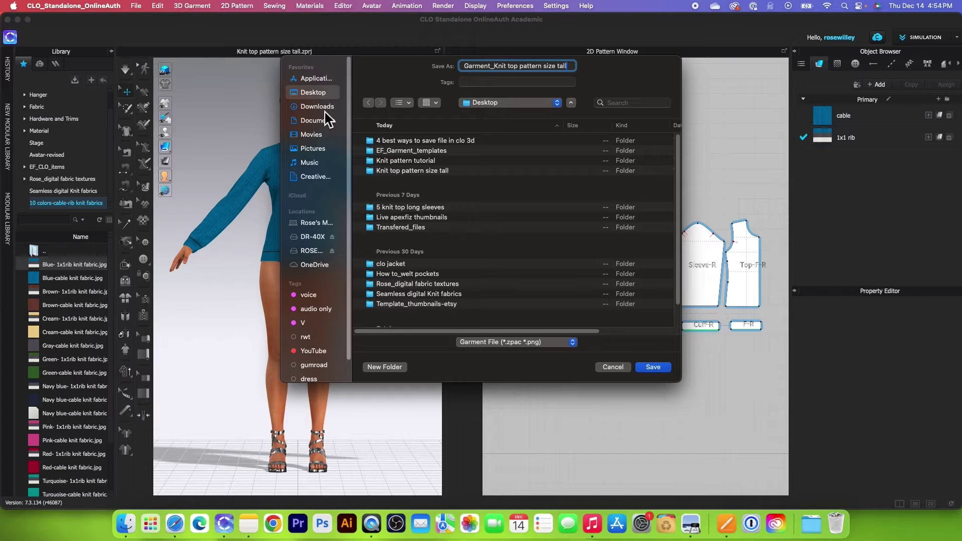
{"action": "double_click", "coordinate": [412, 171]}
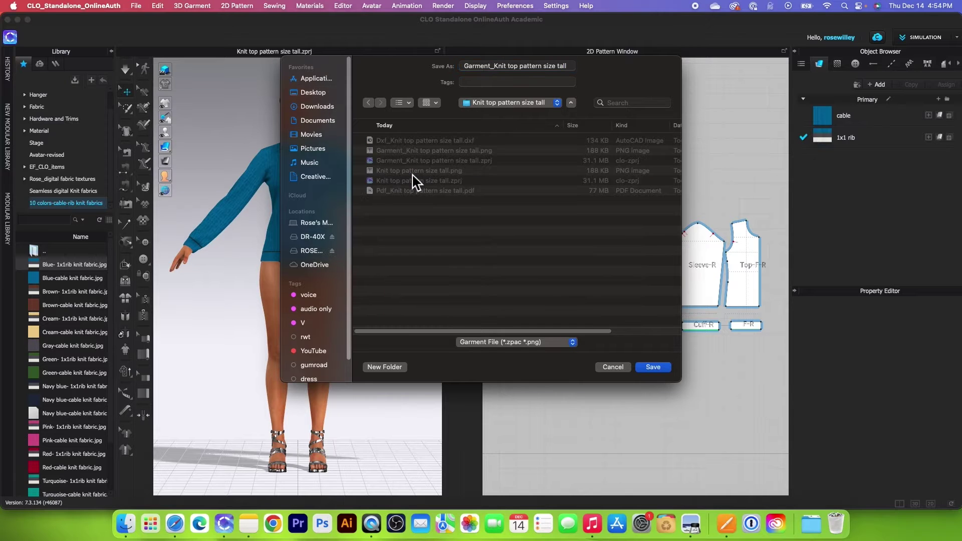
{"action": "left_click", "coordinate": [653, 369]}
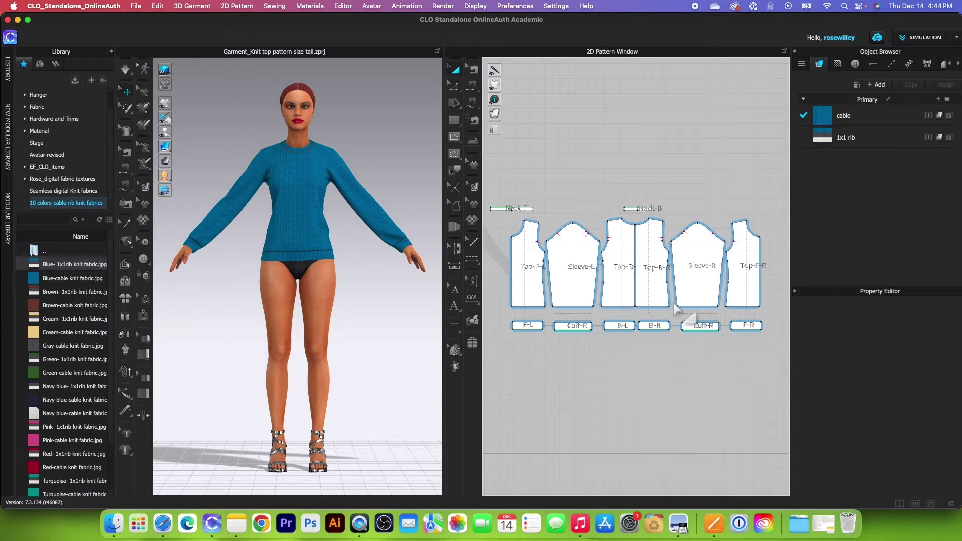
{"action": "left_click", "coordinate": [136, 6]}
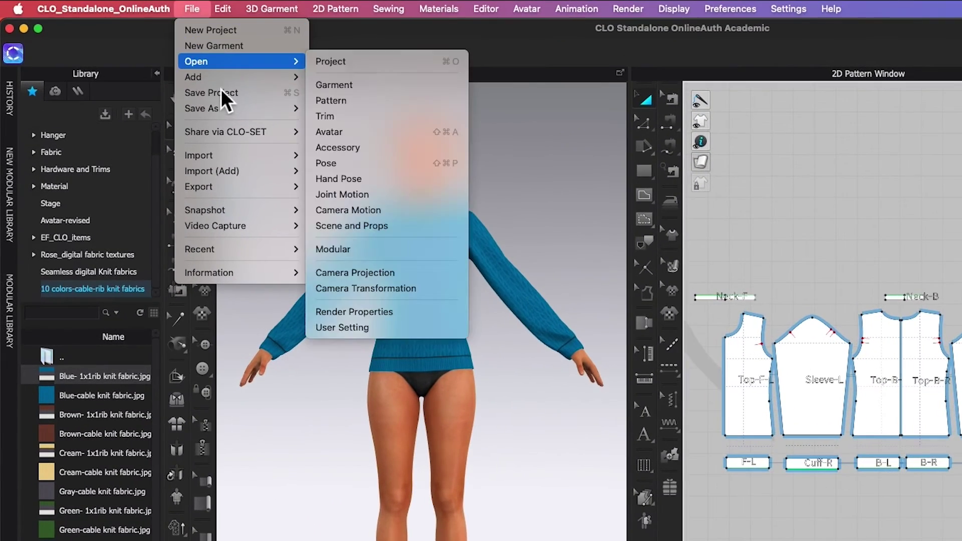
Step: Export the patterns as 'Dxf_Knit top pattern size tall.dxf' in the project folder, DXF-ASTM, millimetre scale
{"action": "mouse_move", "coordinate": [227, 196]}
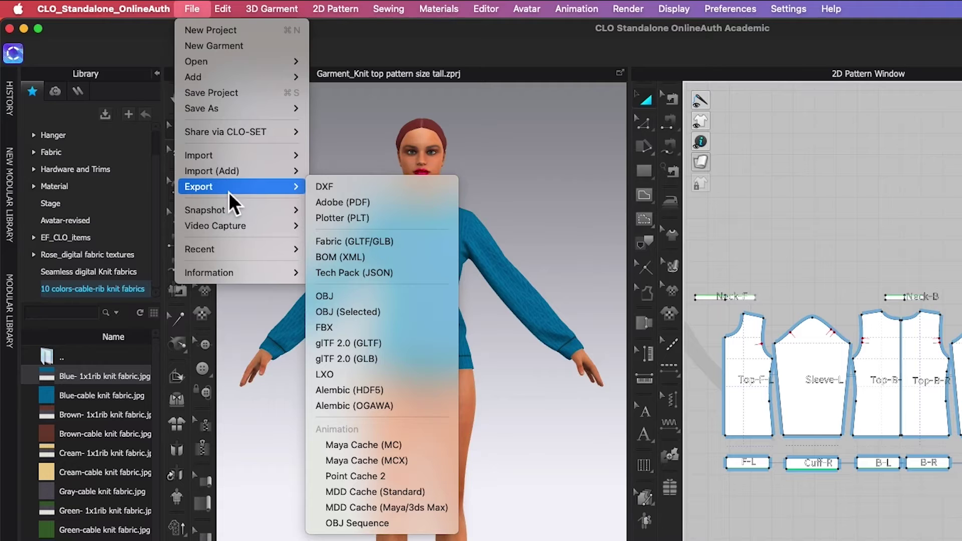
{"action": "left_click", "coordinate": [335, 192]}
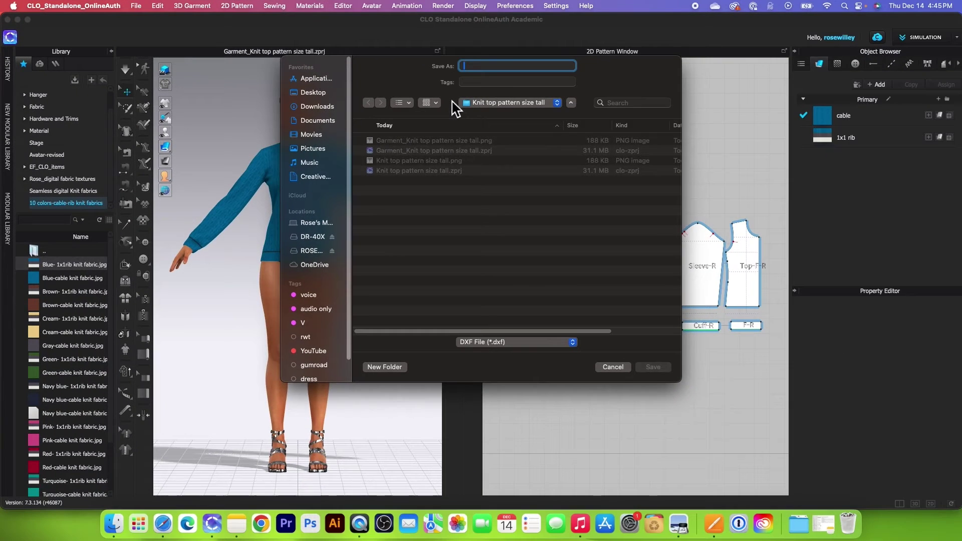
{"action": "type", "text": "D"}
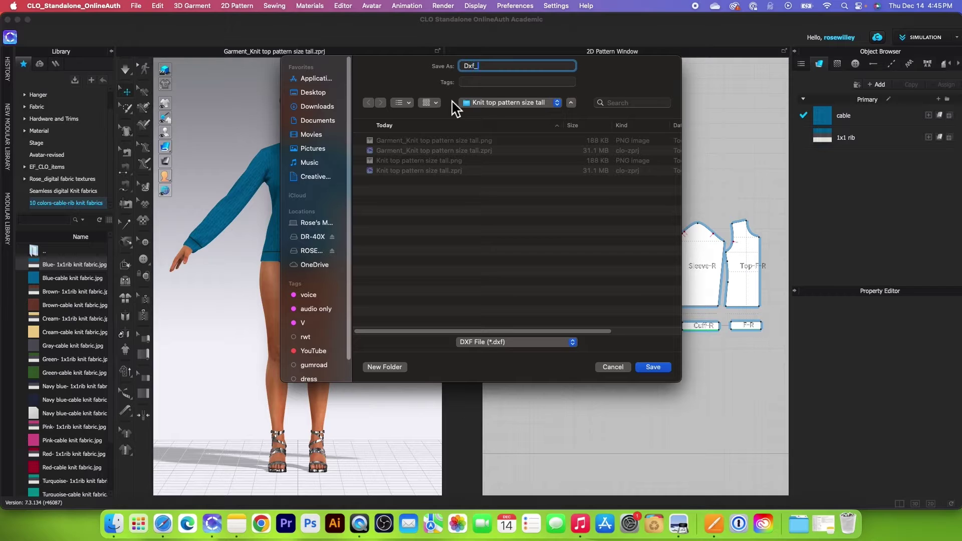
{"action": "type", "text": "xf_"}
{"action": "right_click", "coordinate": [487, 66]}
{"action": "left_click", "coordinate": [556, 95]}
{"action": "left_click", "coordinate": [658, 369]}
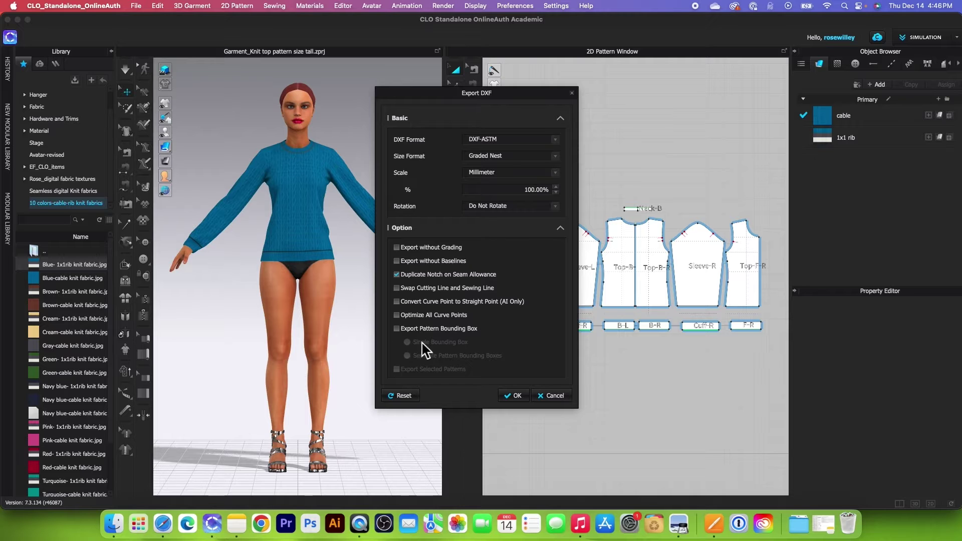
{"action": "left_click", "coordinate": [517, 396]}
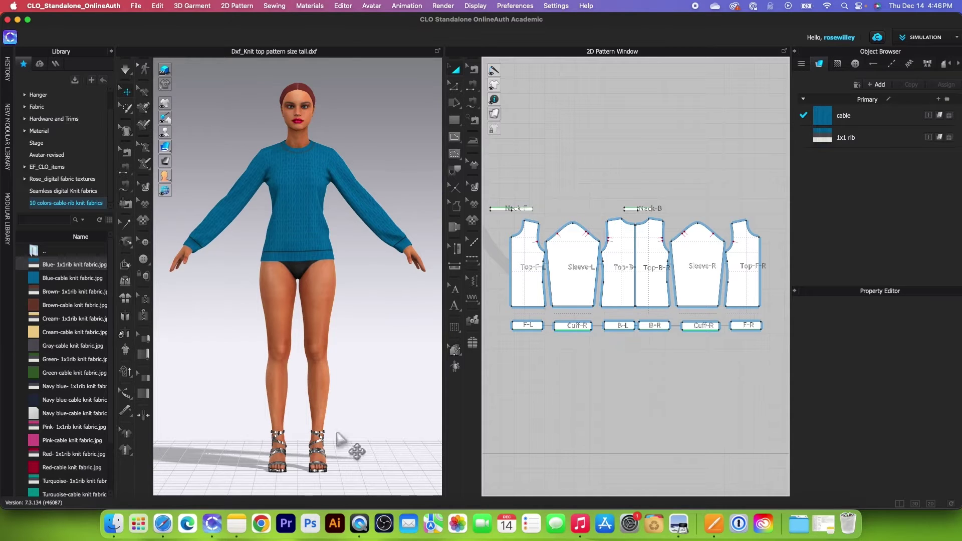
Step: Name the PDF export 'Pdf_Knit top pattern size tall' and save it to the Desktop project folder
{"action": "left_click", "coordinate": [135, 6]}
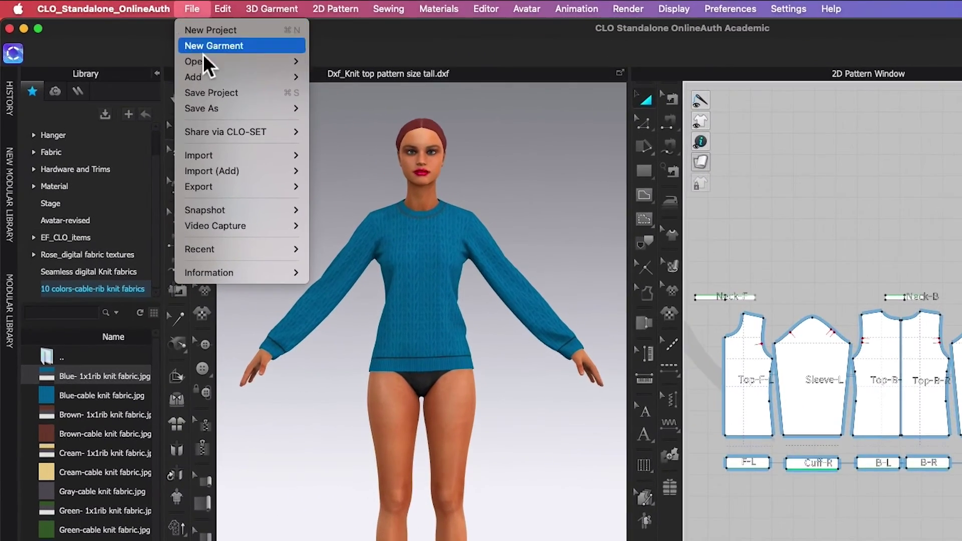
{"action": "mouse_move", "coordinate": [233, 193]}
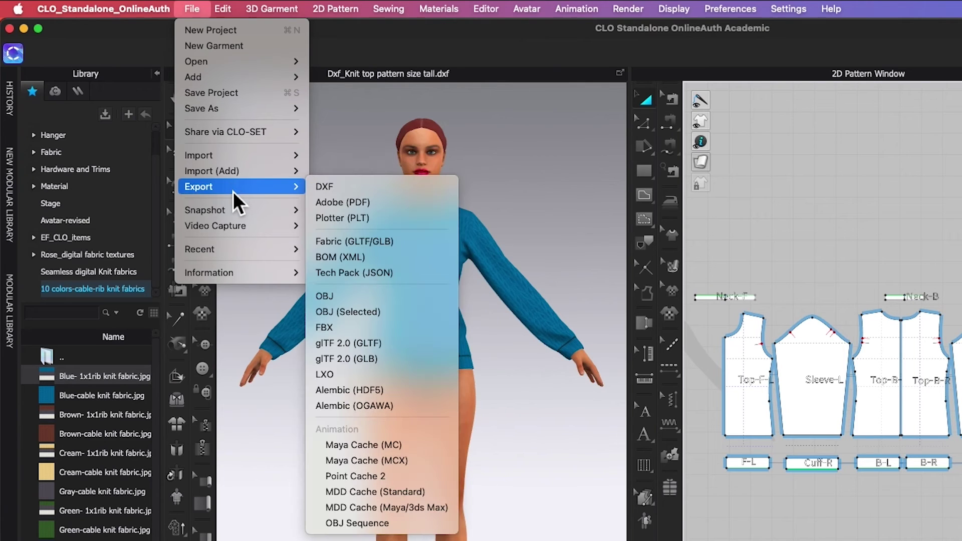
{"action": "left_click", "coordinate": [404, 211]}
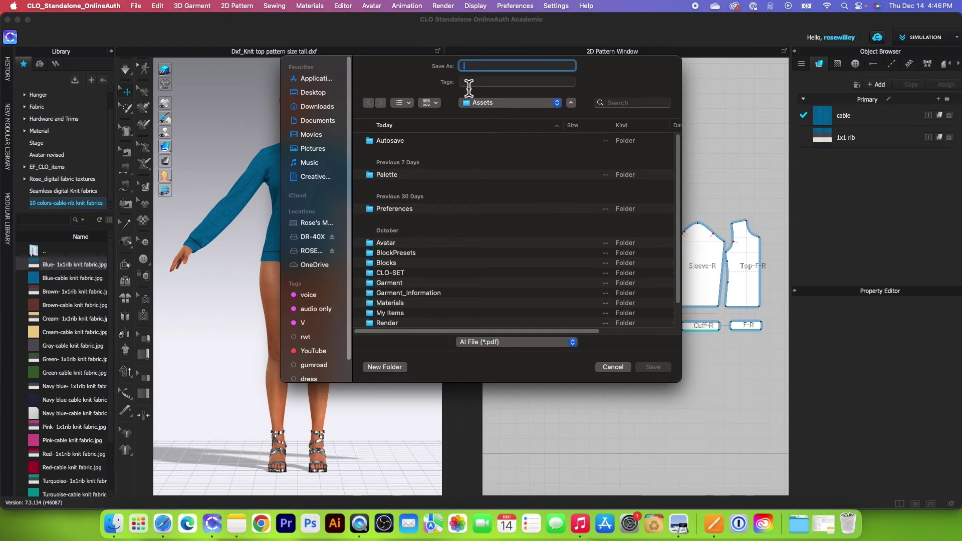
{"action": "type", "text": "D"}
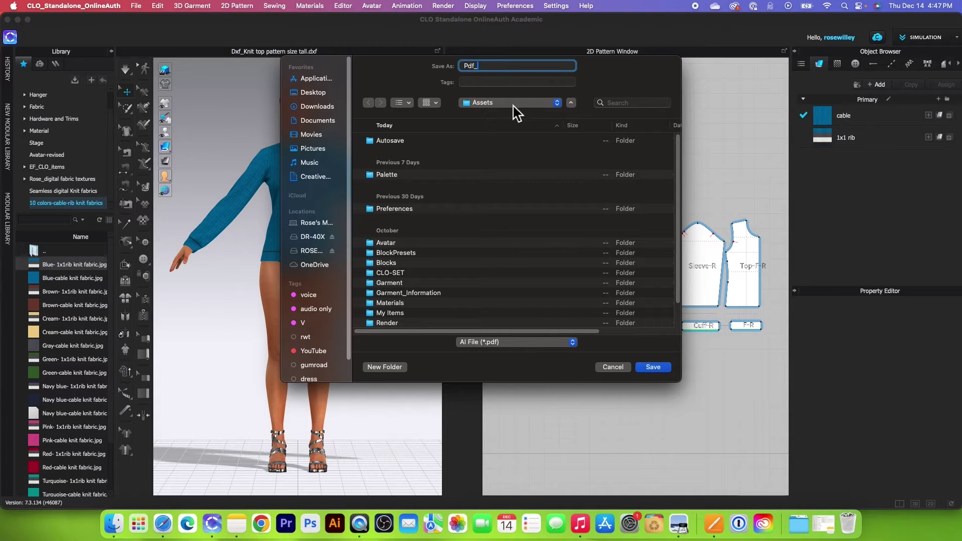
{"action": "type", "text": "Knit top pattern size tall"}
{"action": "left_click", "coordinate": [313, 92]}
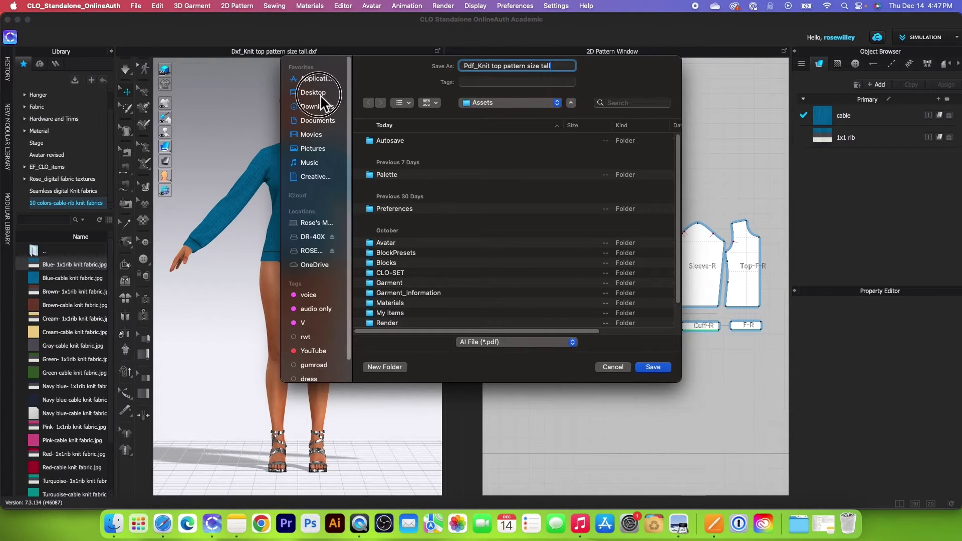
{"action": "left_click", "coordinate": [407, 174]}
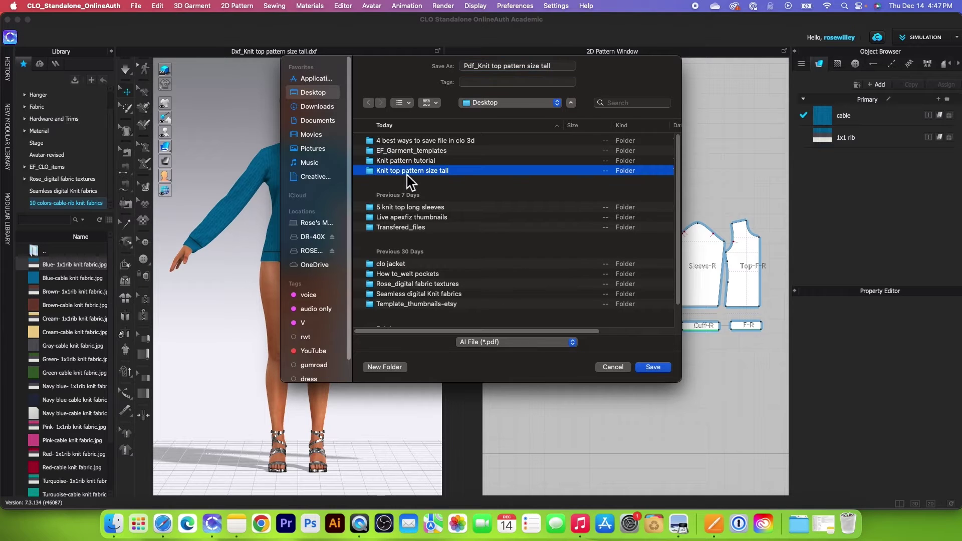
{"action": "left_click", "coordinate": [654, 368]}
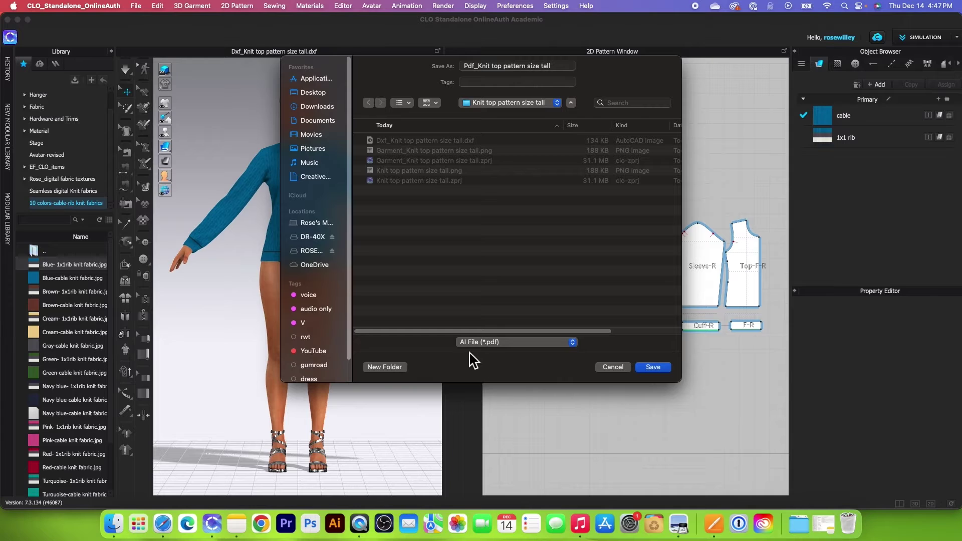
{"action": "left_click", "coordinate": [653, 367]}
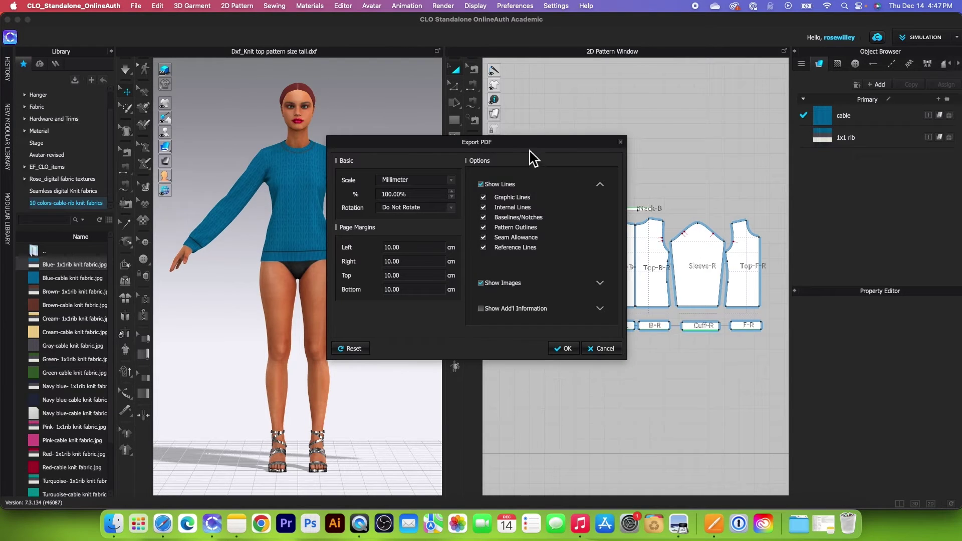
Step: Export the PDF with pattern annotations, 2D measurements and buttons/buttonholes enabled
{"action": "left_click_drag", "start_coordinate": [529, 150], "coordinate": [524, 134]}
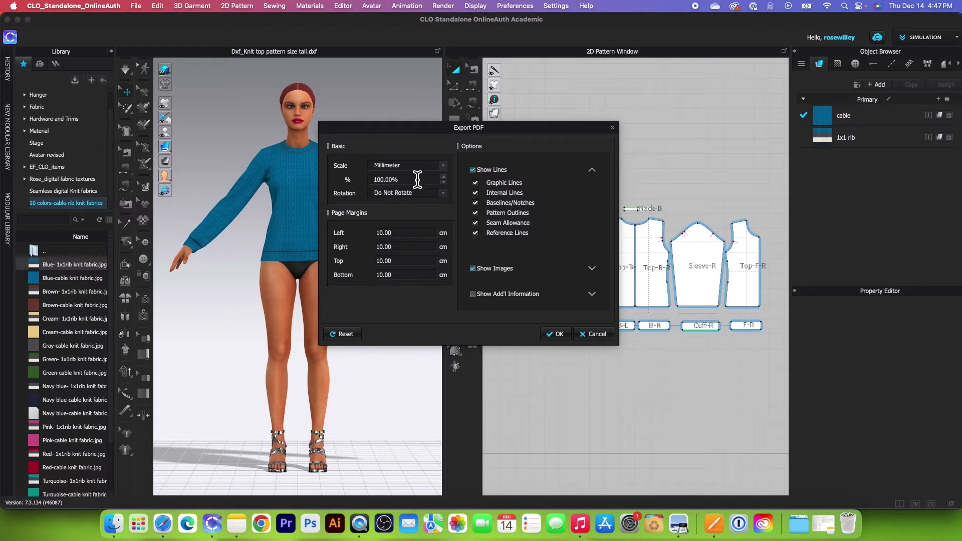
{"action": "left_click", "coordinate": [591, 268]}
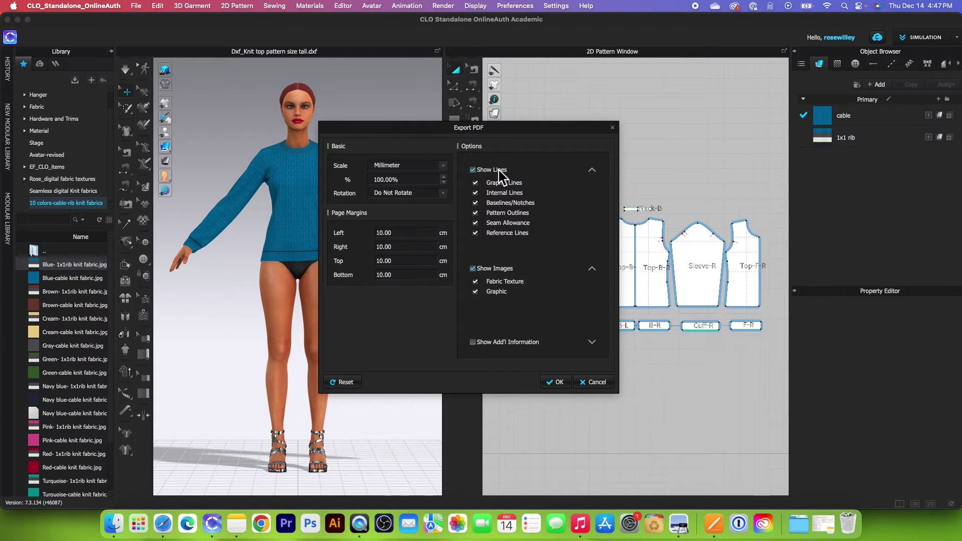
{"action": "left_click", "coordinate": [474, 173]}
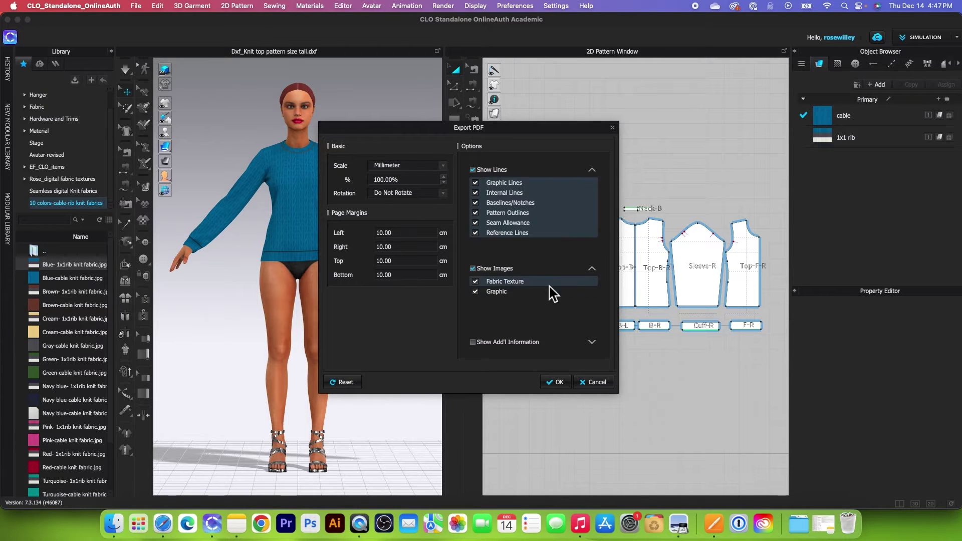
{"action": "left_click", "coordinate": [591, 342]}
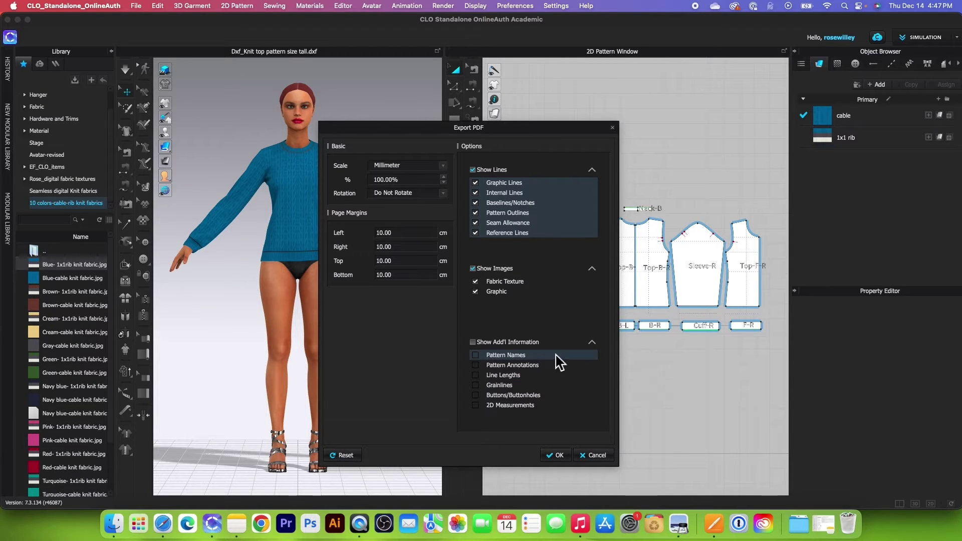
{"action": "left_click", "coordinate": [476, 366]}
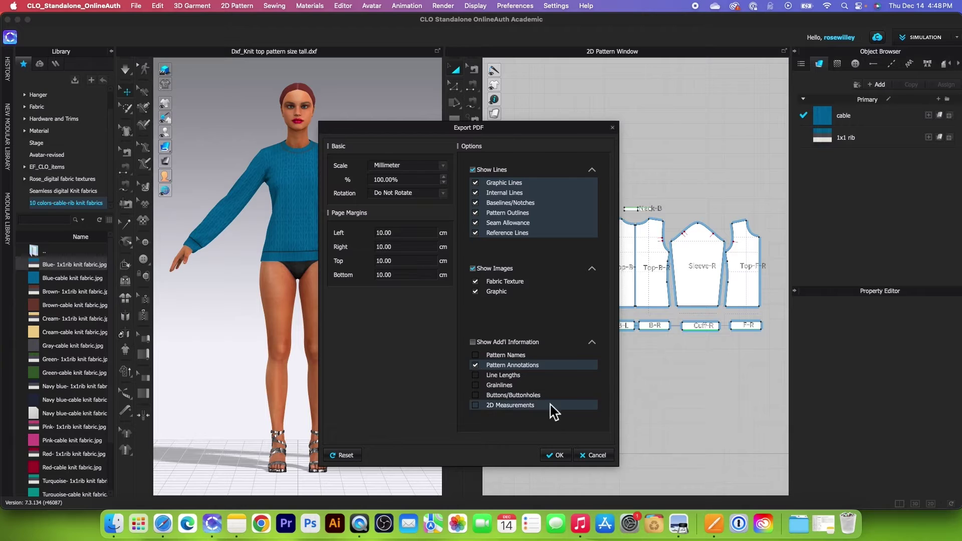
{"action": "left_click", "coordinate": [476, 407]}
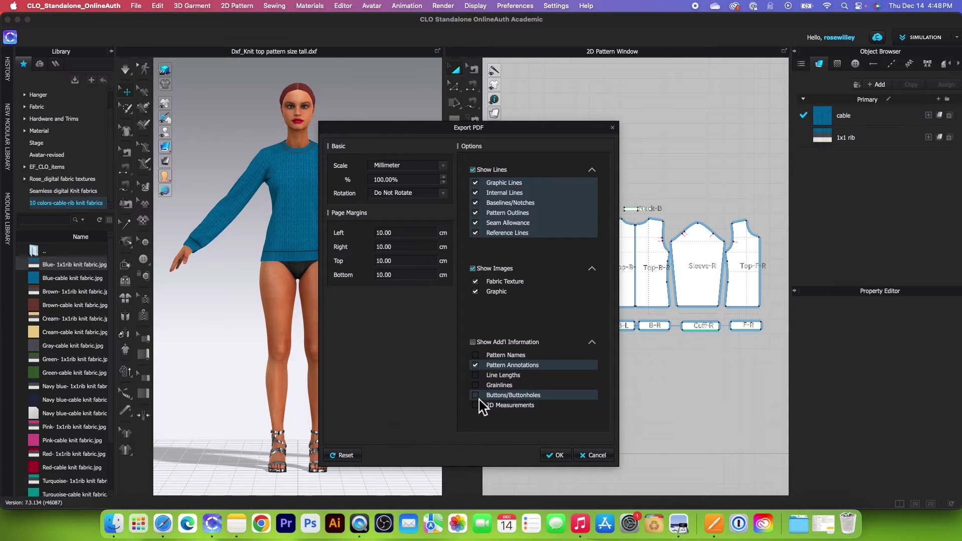
{"action": "left_click", "coordinate": [478, 398]}
{"action": "left_click", "coordinate": [557, 455]}
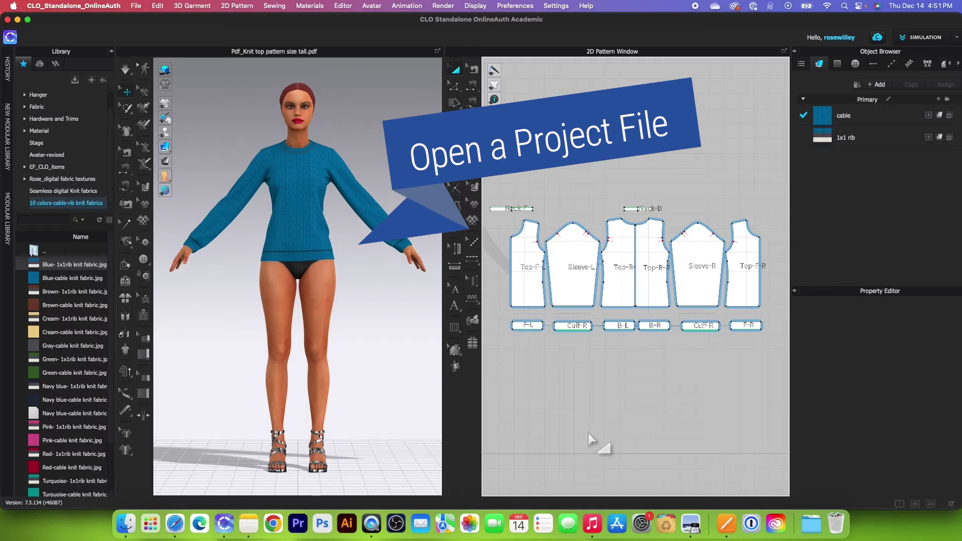
Step: Reopen the Knit top pattern size tall.zprj project and select the 1x1 rib colorway
{"action": "left_click", "coordinate": [136, 5]}
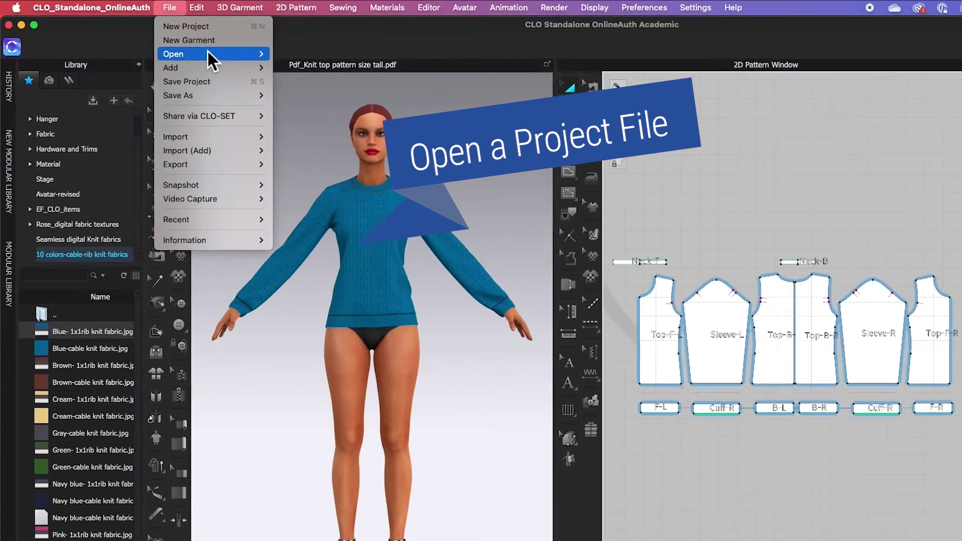
{"action": "mouse_move", "coordinate": [208, 53]}
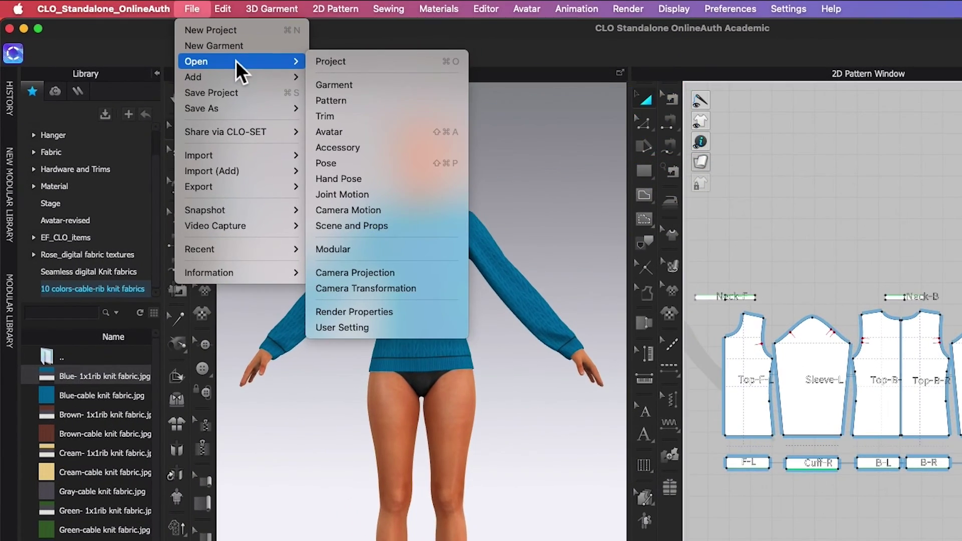
{"action": "left_click", "coordinate": [345, 69]}
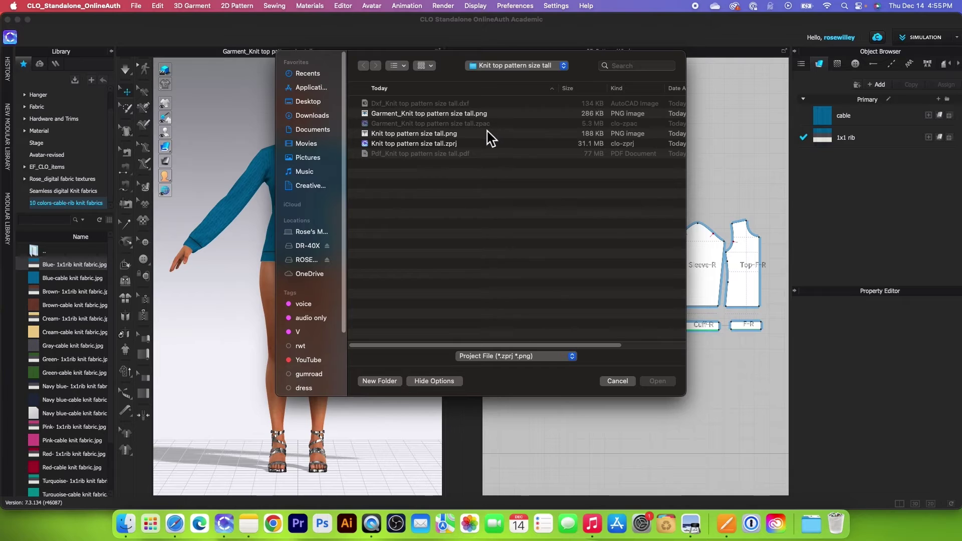
{"action": "left_click", "coordinate": [396, 146]}
{"action": "left_click", "coordinate": [669, 382]}
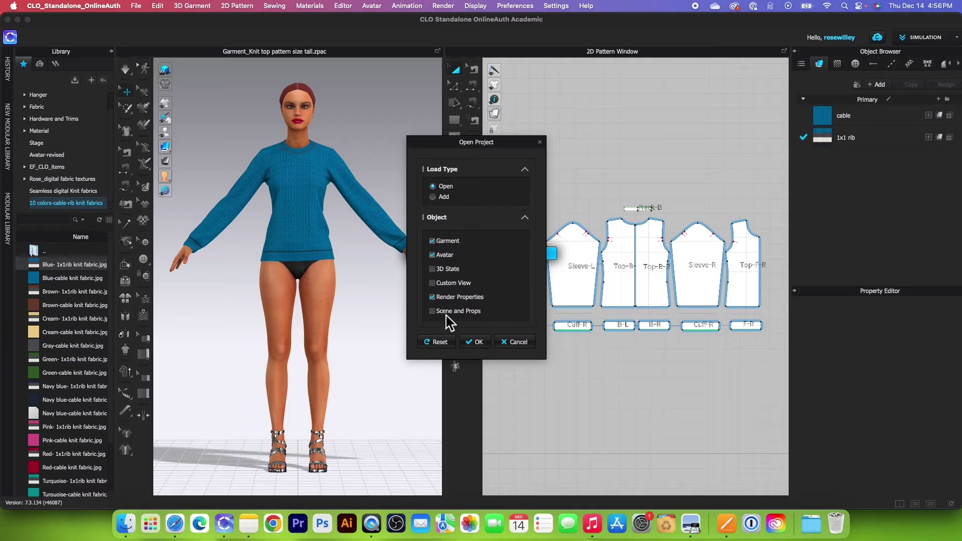
{"action": "left_click", "coordinate": [477, 343]}
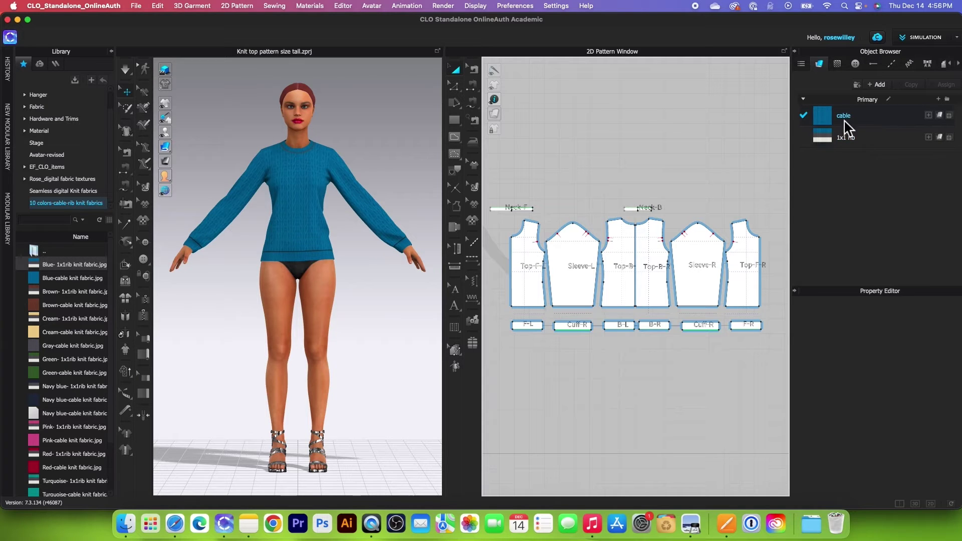
{"action": "left_click", "coordinate": [876, 142]}
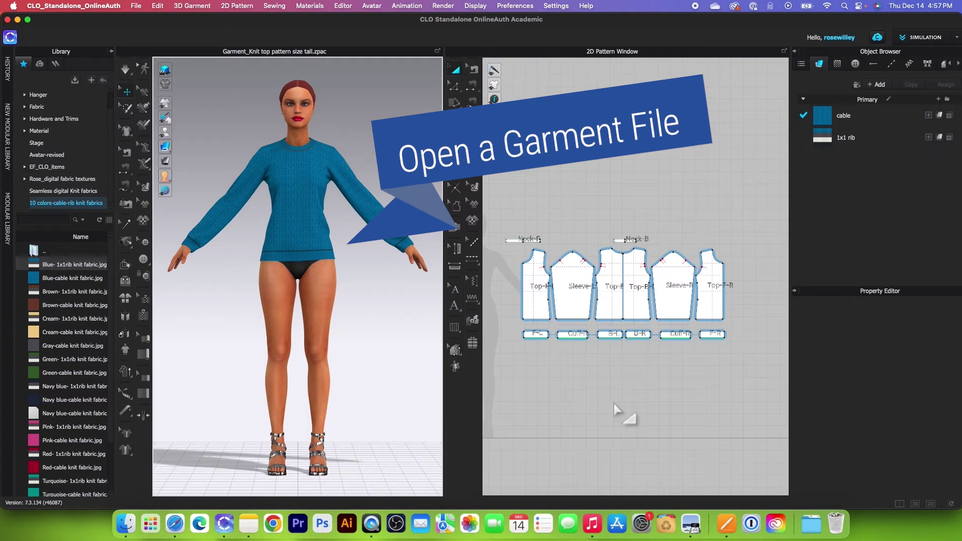
Step: Open Garment_Knit top pattern size tall.zpac in a new project and inspect its cable and 1x1 rib fabrics
{"action": "left_click", "coordinate": [137, 6]}
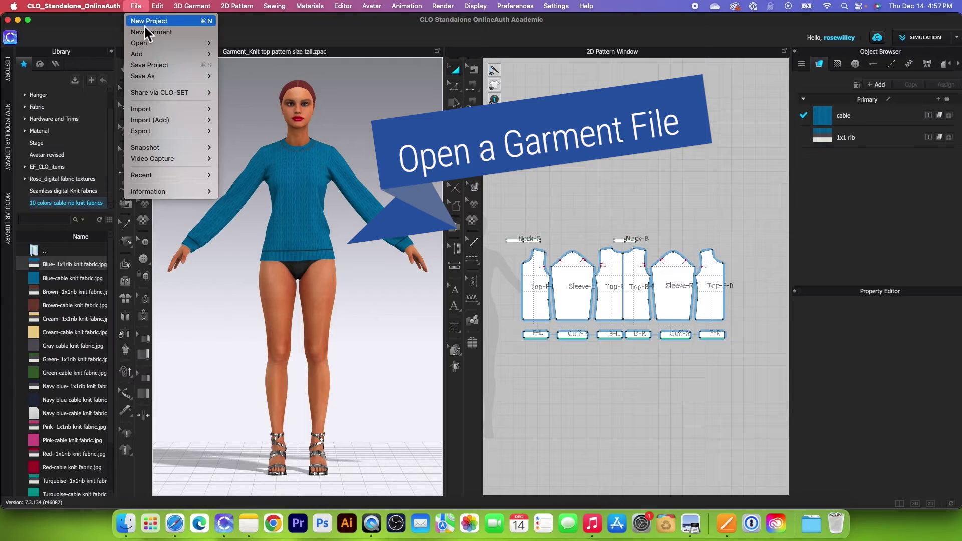
{"action": "left_click", "coordinate": [155, 22]}
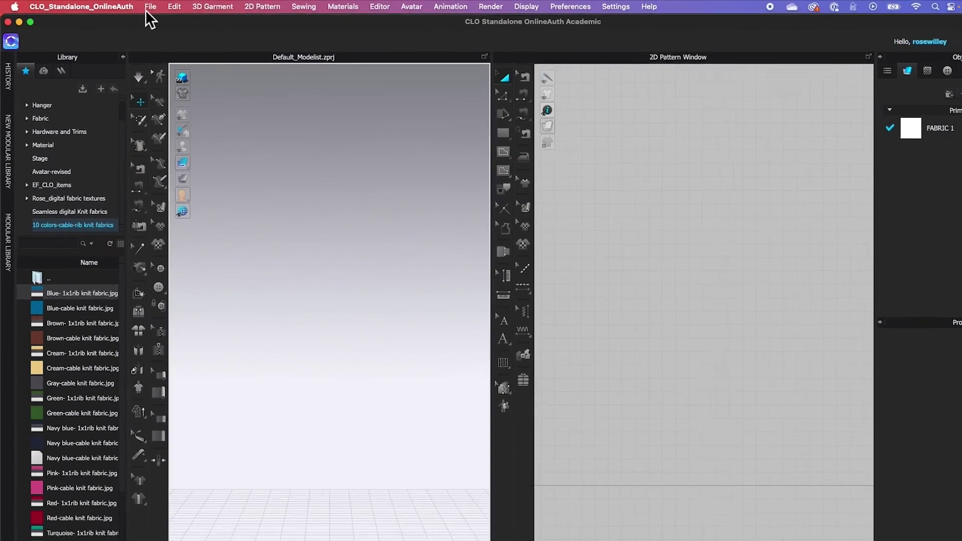
{"action": "left_click", "coordinate": [133, 7]}
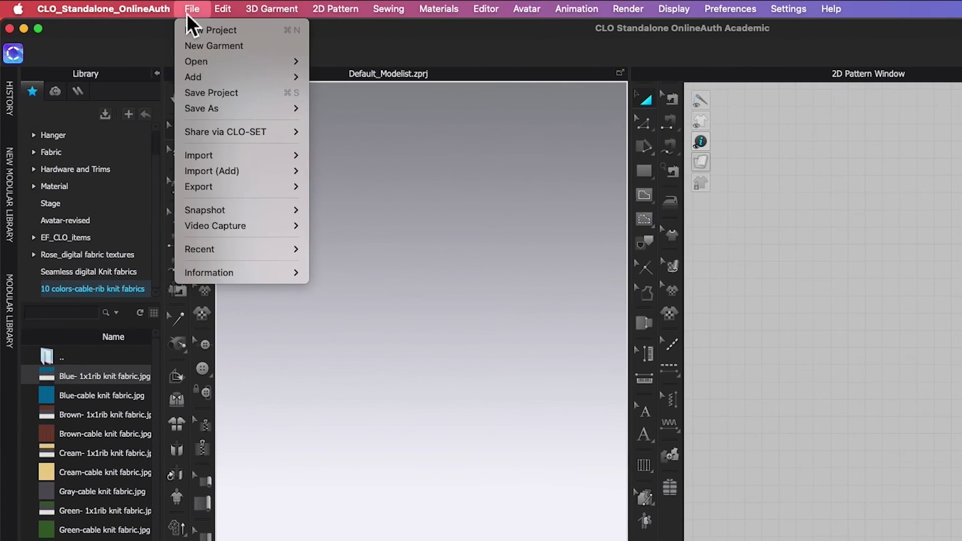
{"action": "mouse_move", "coordinate": [213, 58]}
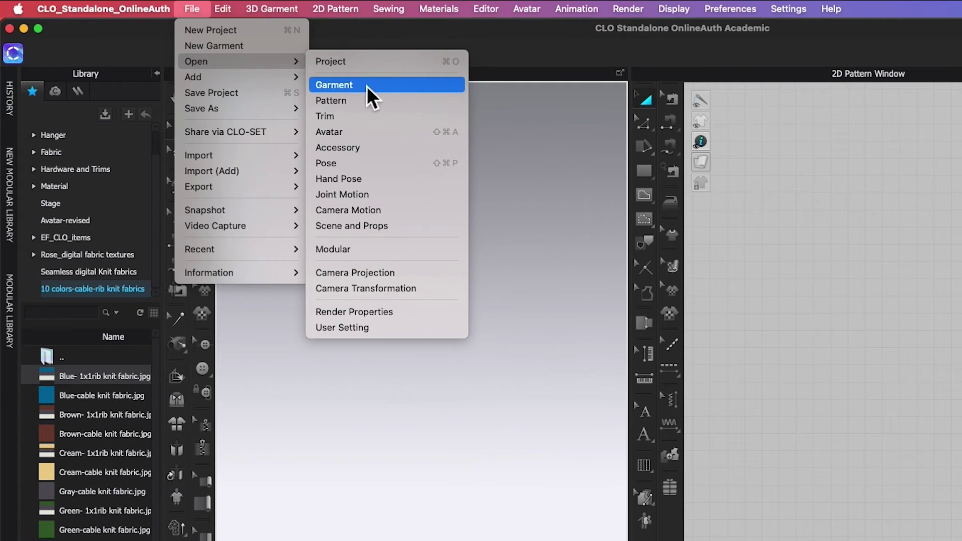
{"action": "left_click", "coordinate": [383, 86]}
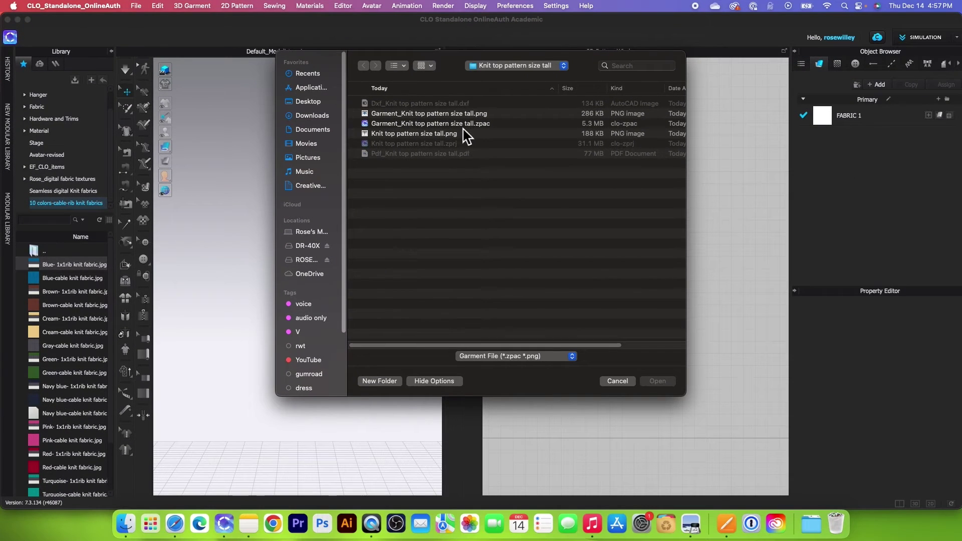
{"action": "left_click", "coordinate": [446, 126]}
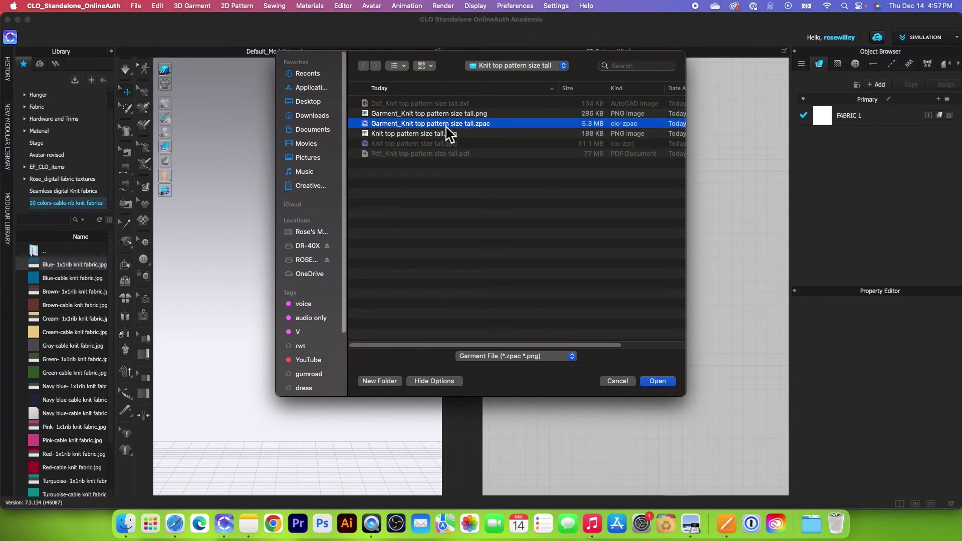
{"action": "double_click", "coordinate": [477, 126]}
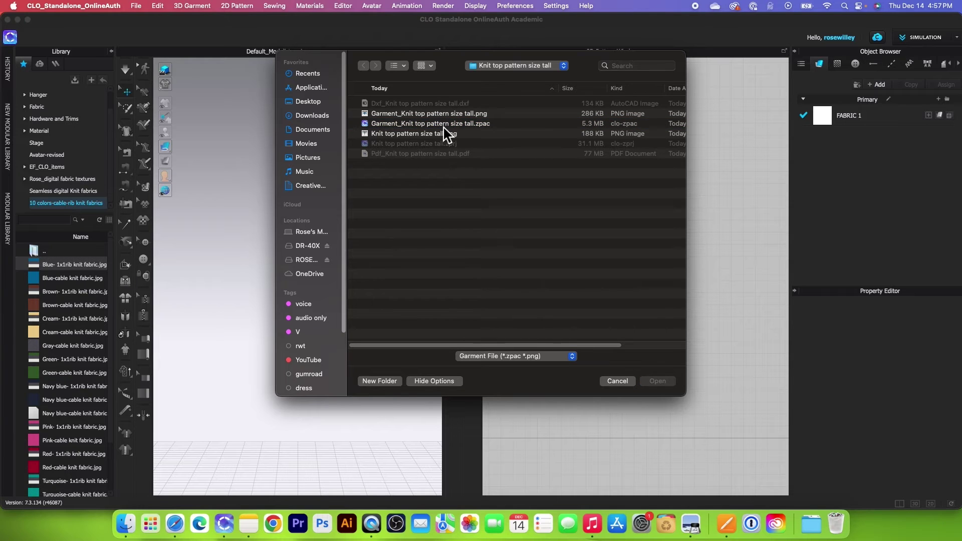
{"action": "left_click", "coordinate": [423, 131]}
{"action": "left_click", "coordinate": [657, 380]}
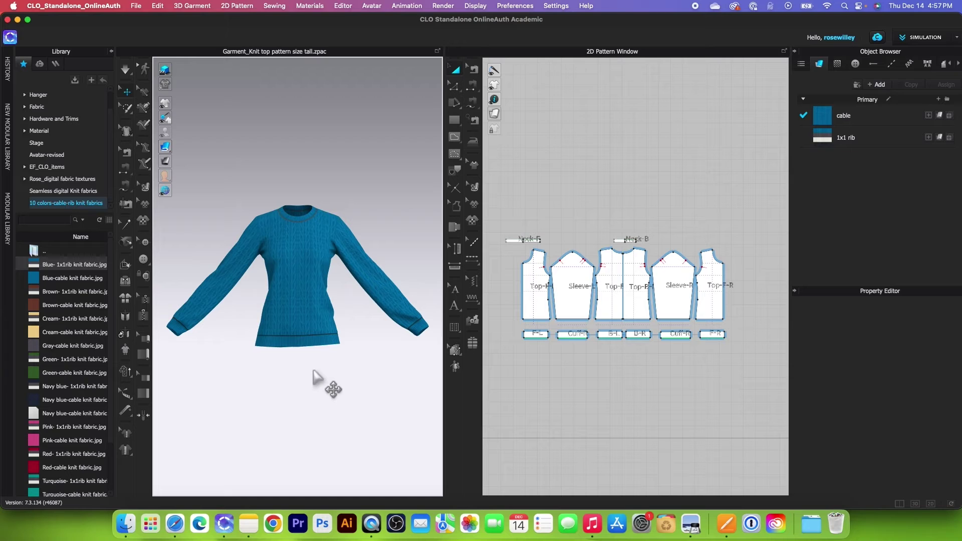
{"action": "left_click", "coordinate": [884, 123]}
{"action": "left_click", "coordinate": [889, 142]}
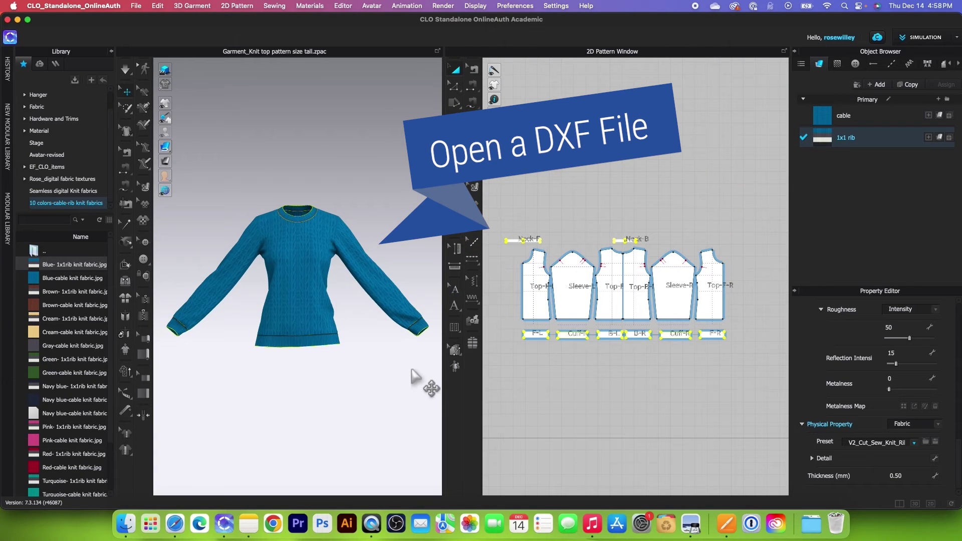
Step: Start a new empty project
{"action": "scroll", "coordinate": [414, 378], "scroll_direction": "down", "scroll_amount": 2}
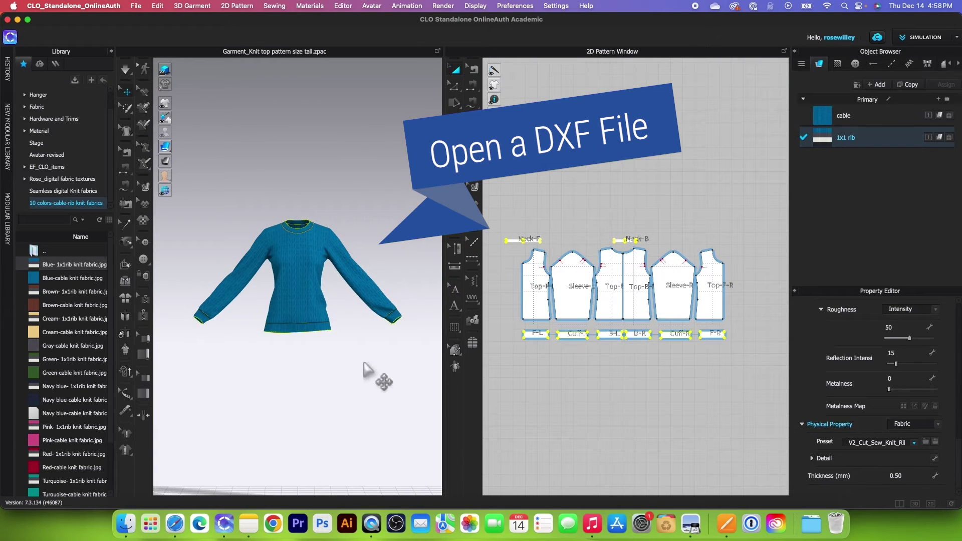
{"action": "left_click", "coordinate": [136, 6]}
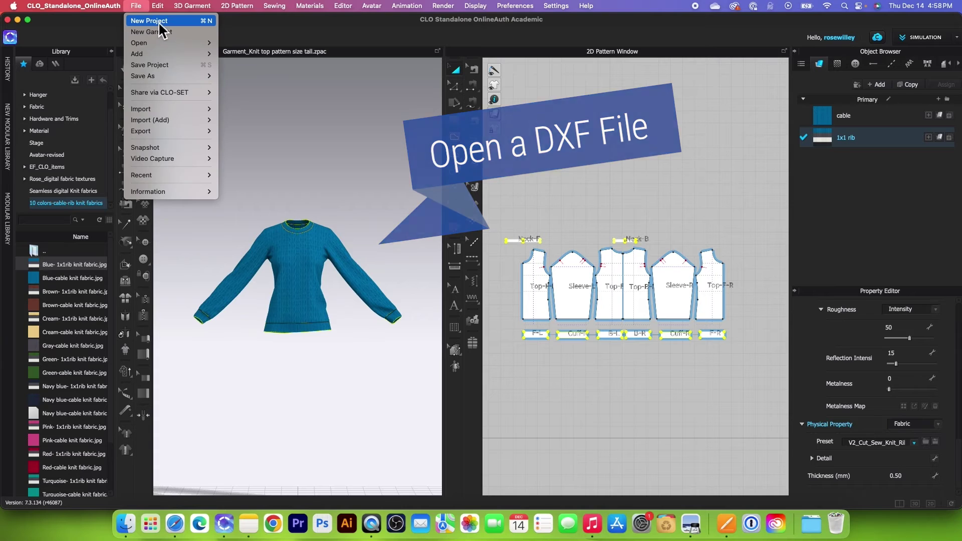
{"action": "left_click", "coordinate": [159, 22]}
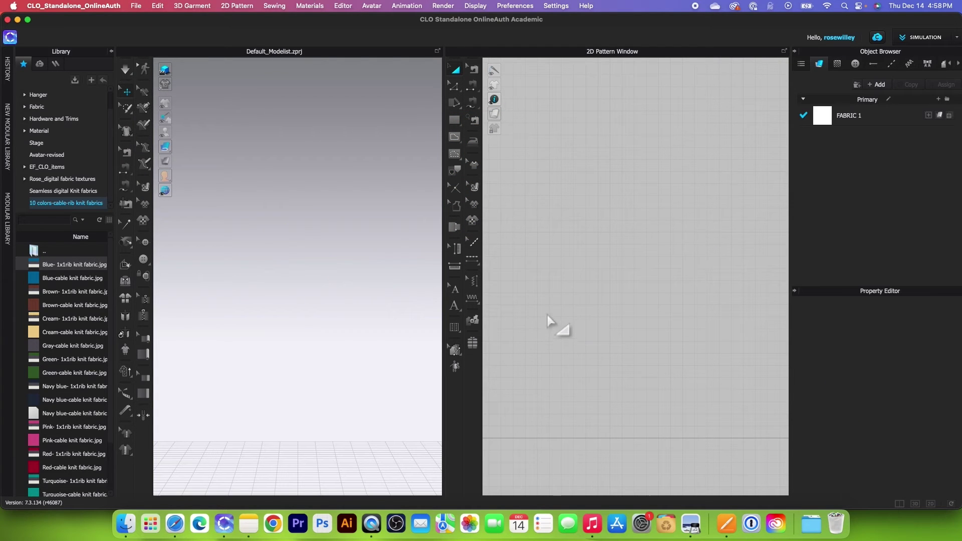
Step: Import Dxf_Knit top pattern size tall.dxf with the default DXF import settings
{"action": "left_click", "coordinate": [140, 7]}
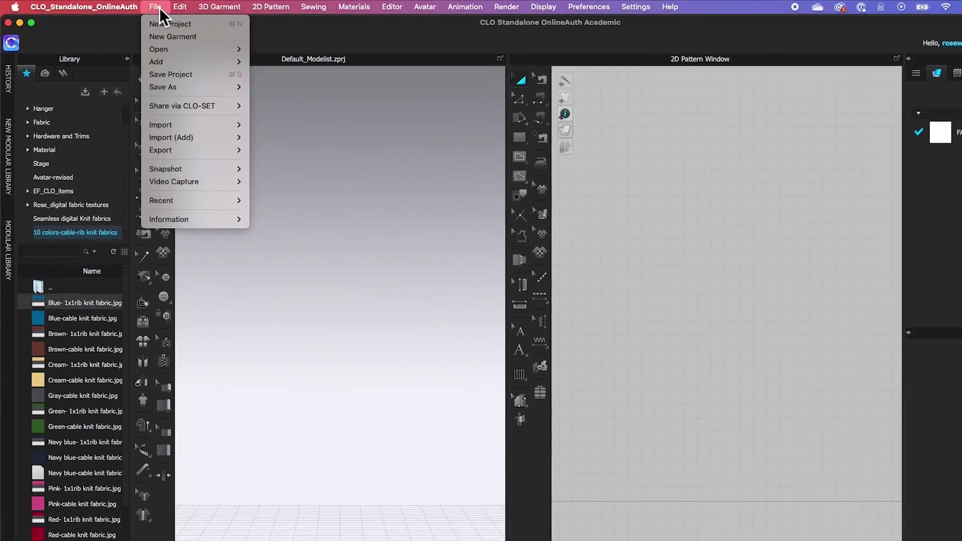
{"action": "mouse_move", "coordinate": [146, 45]}
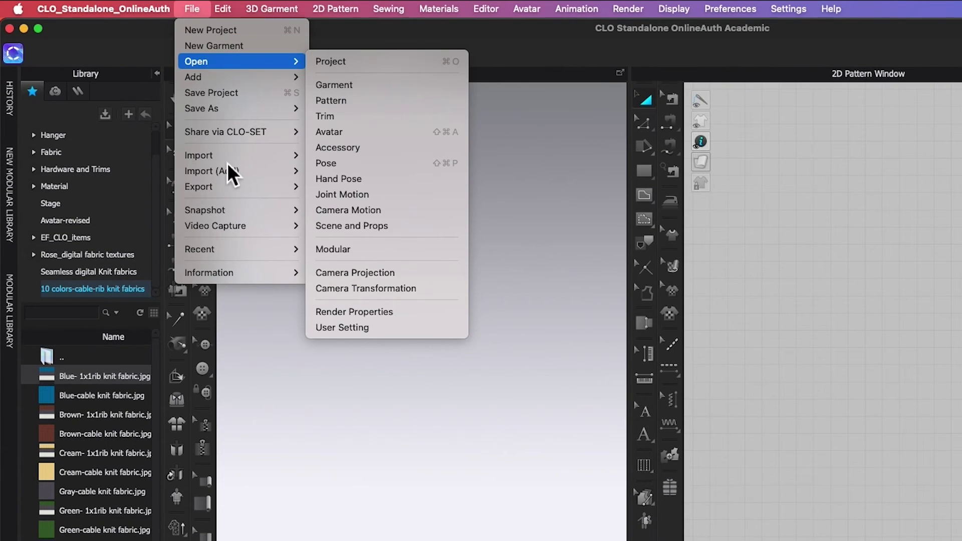
{"action": "mouse_move", "coordinate": [234, 157]}
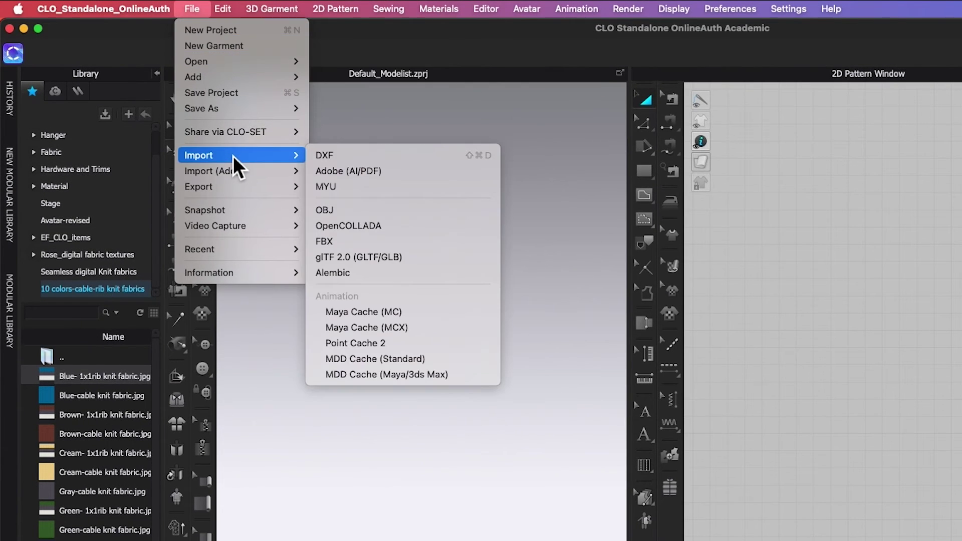
{"action": "left_click", "coordinate": [361, 157]}
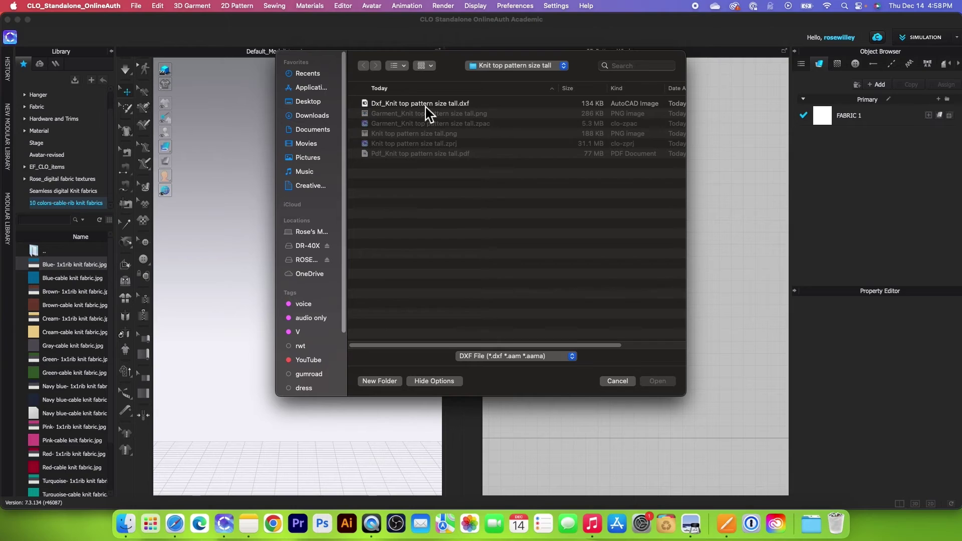
{"action": "left_click", "coordinate": [426, 104]}
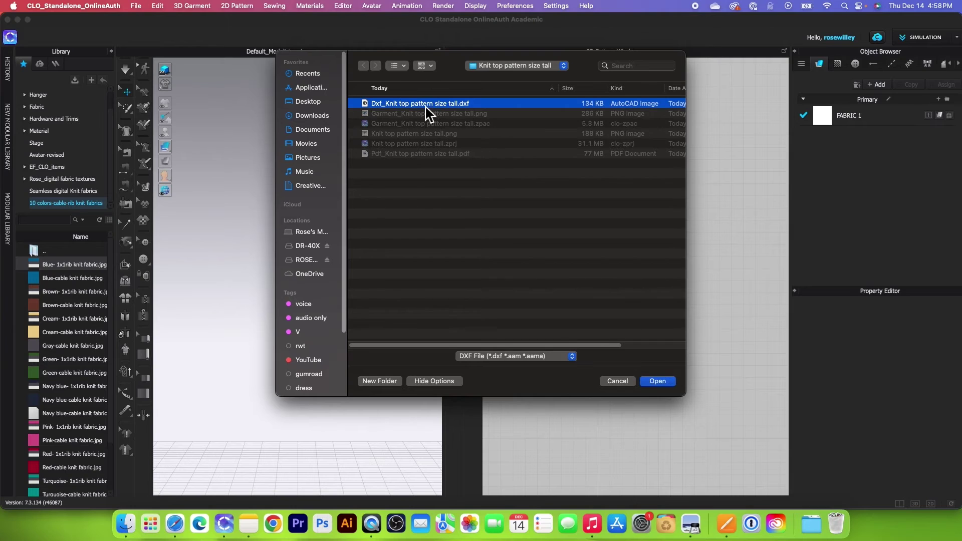
{"action": "left_click", "coordinate": [660, 384]}
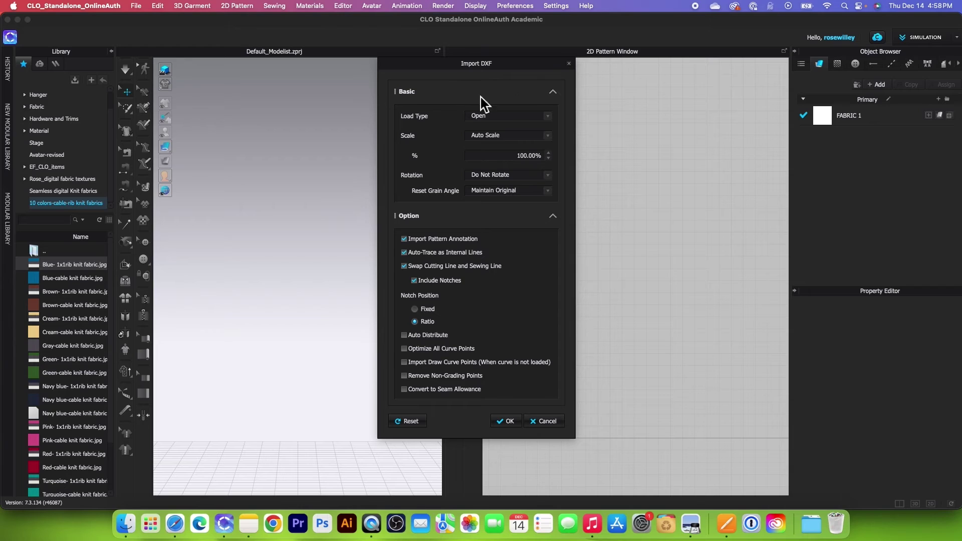
{"action": "left_click", "coordinate": [510, 422]}
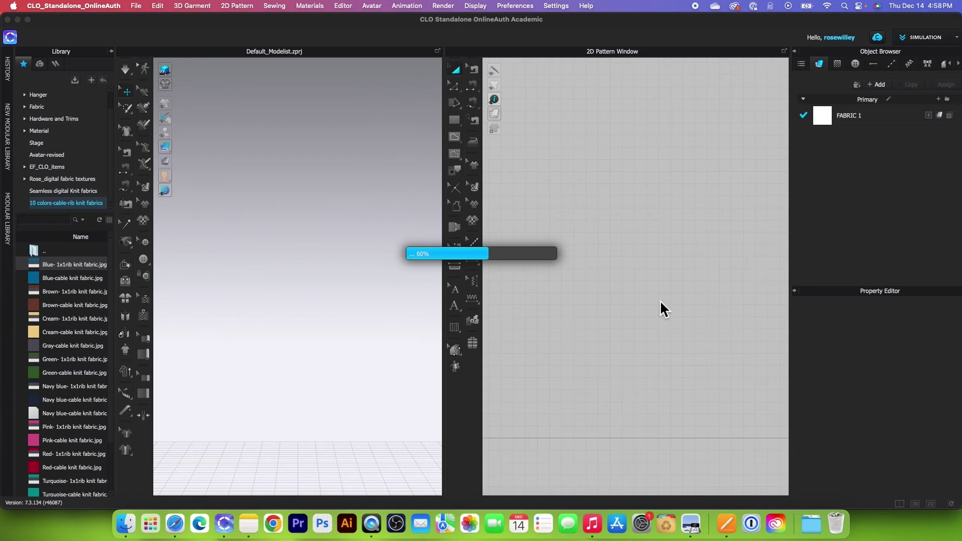
{"action": "scroll", "coordinate": [568, 315], "scroll_direction": "down", "scroll_amount": 3}
{"action": "scroll", "coordinate": [566, 335], "scroll_direction": "up", "scroll_amount": 2}
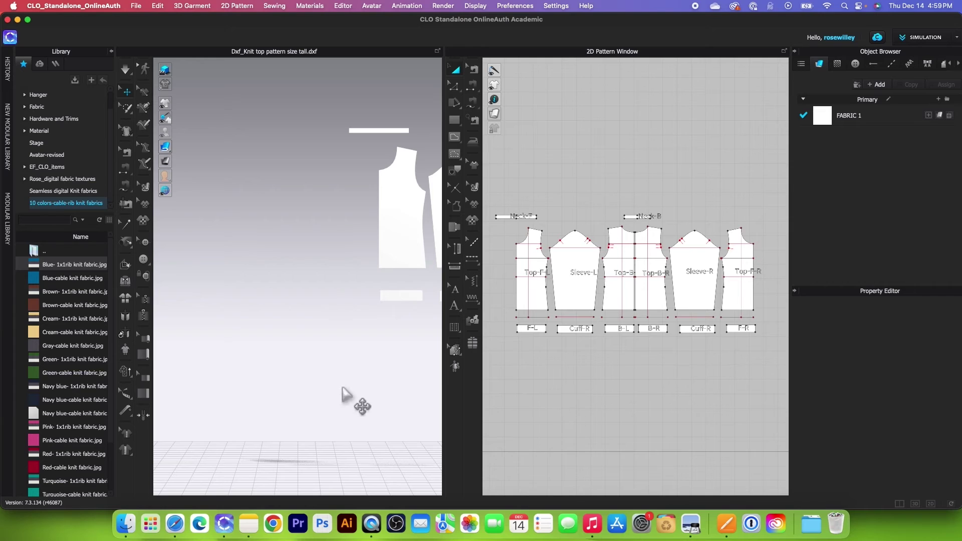
{"action": "scroll", "coordinate": [344, 394], "scroll_direction": "down", "scroll_amount": 3}
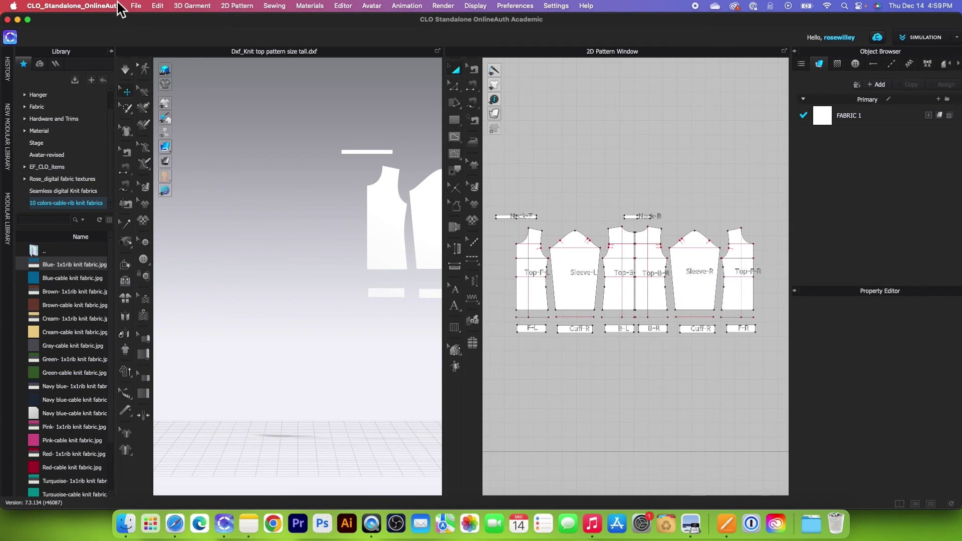
Step: Start a new project without saving the DXF import
{"action": "left_click", "coordinate": [136, 6]}
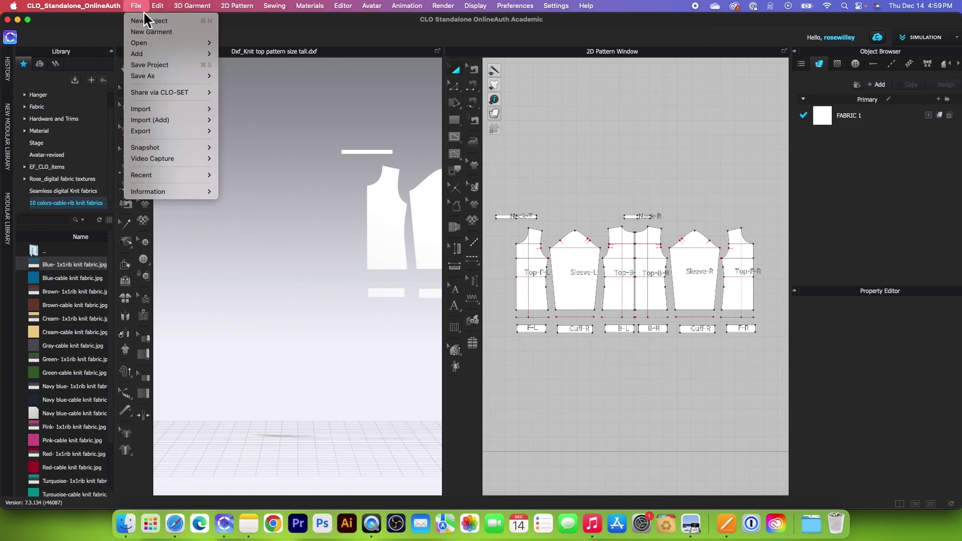
{"action": "left_click", "coordinate": [142, 21]}
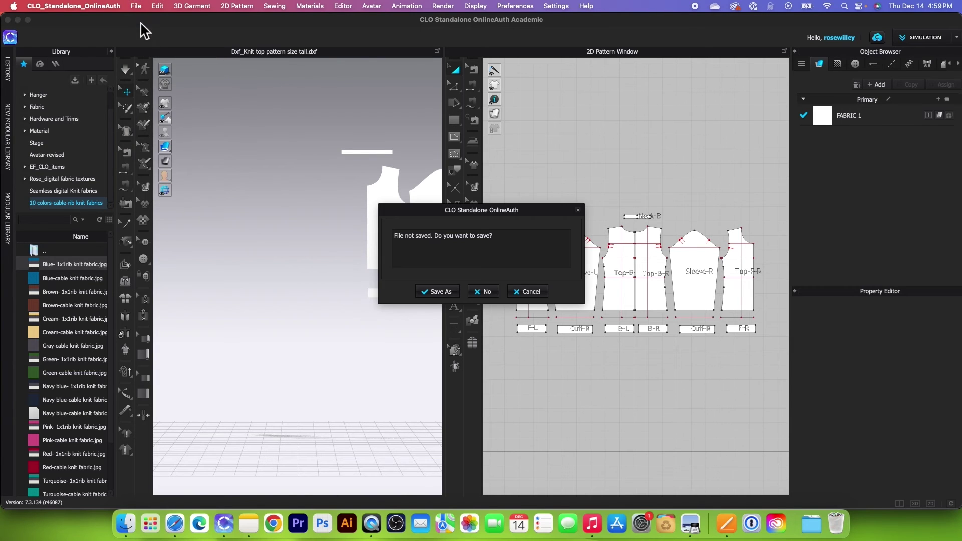
{"action": "left_click", "coordinate": [484, 292]}
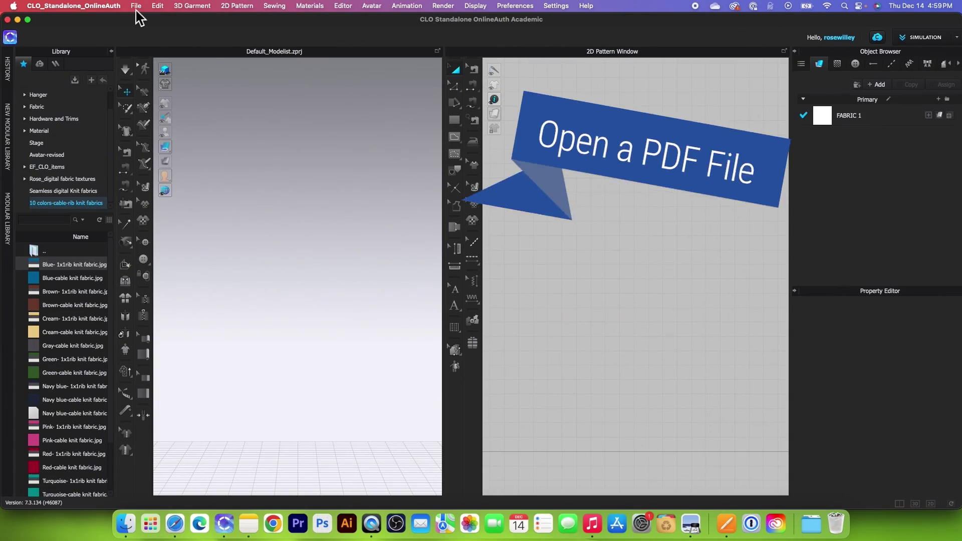
Step: Import Pdf_Knit top pattern size tall.pdf as an AI/PDF pattern with default settings
{"action": "left_click", "coordinate": [136, 6]}
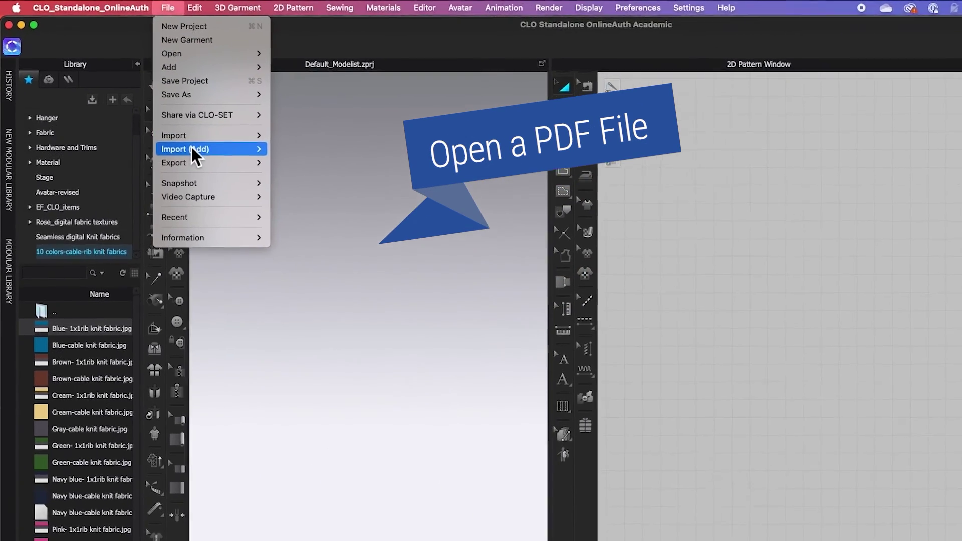
{"action": "mouse_move", "coordinate": [155, 111]}
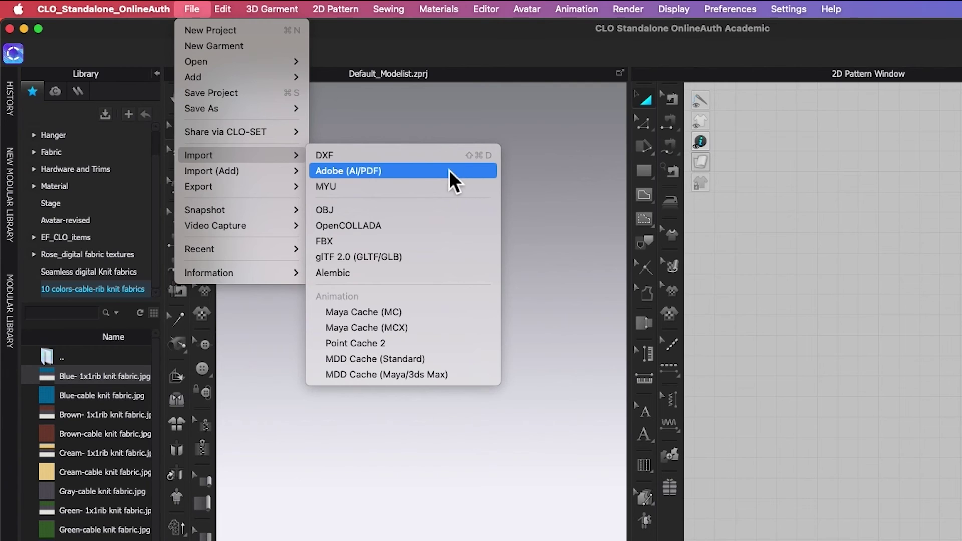
{"action": "left_click", "coordinate": [408, 172]}
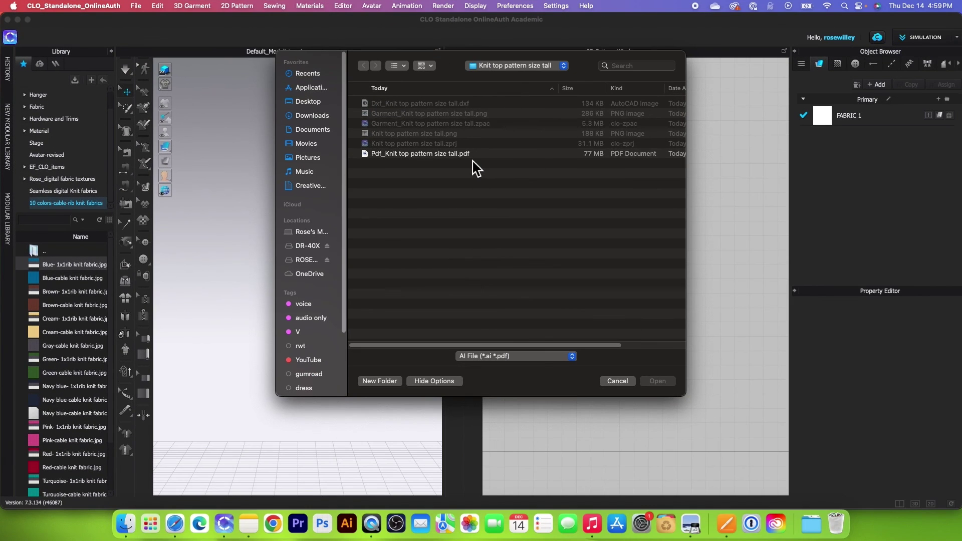
{"action": "left_click", "coordinate": [477, 155]}
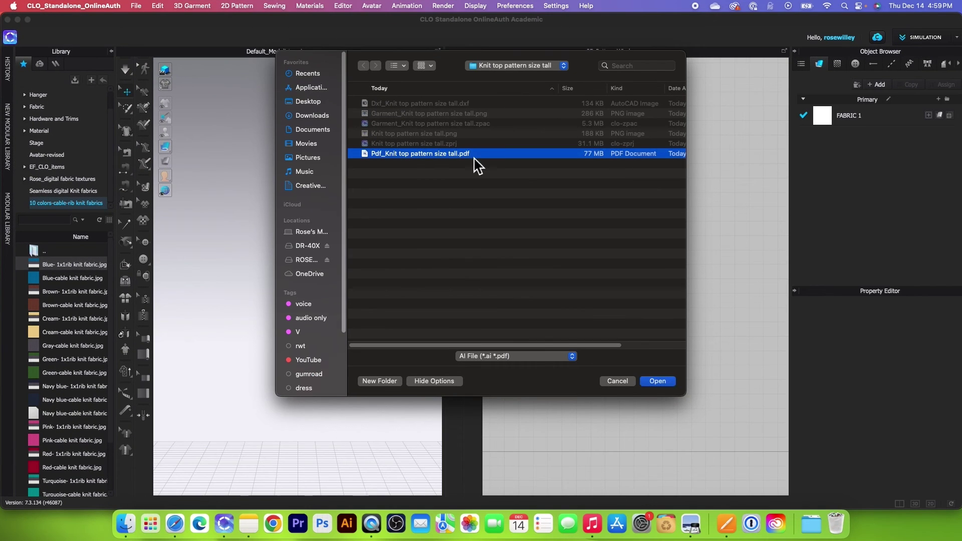
{"action": "left_click", "coordinate": [657, 381]}
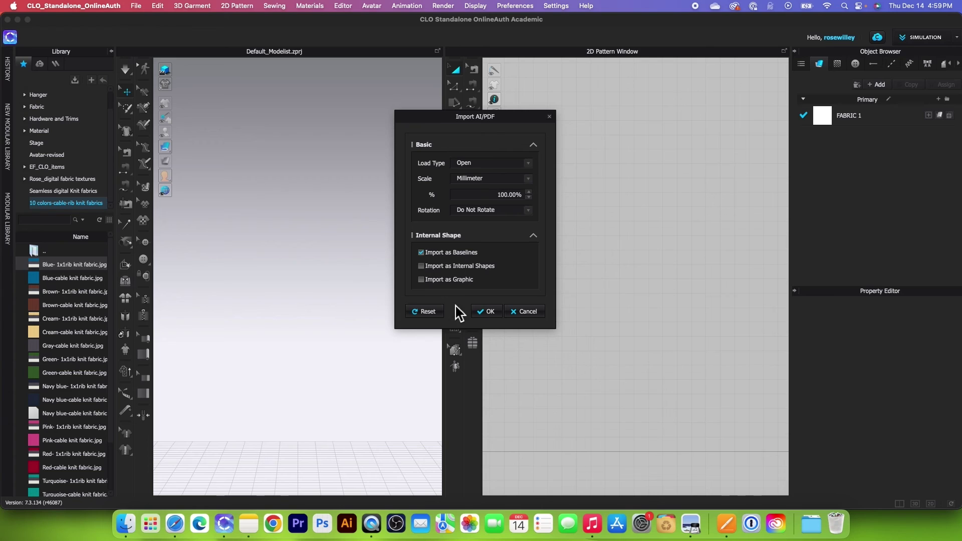
{"action": "left_click", "coordinate": [487, 312]}
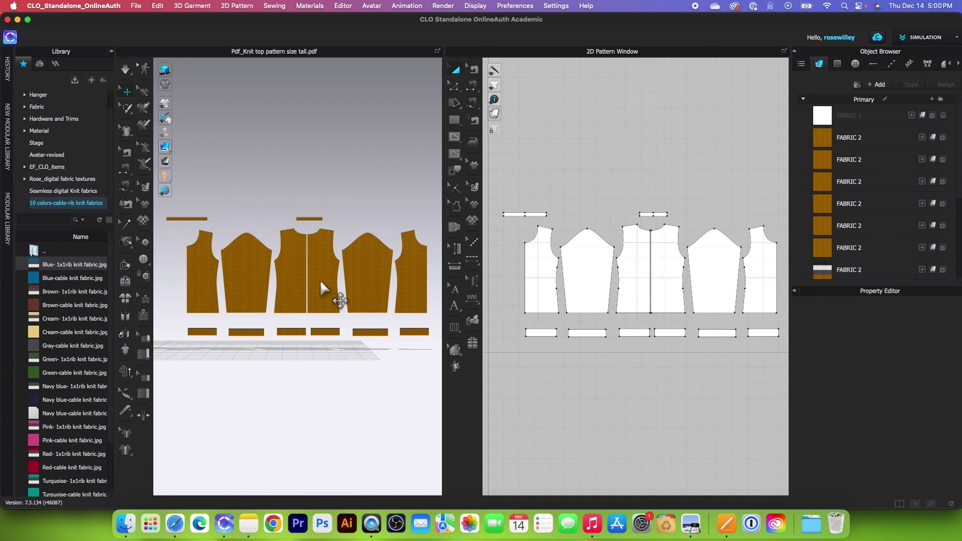
Step: Make the second FABRIC 2 entry current and zoom around the 2D pattern pieces
{"action": "scroll", "coordinate": [576, 240], "scroll_direction": "down", "scroll_amount": 1}
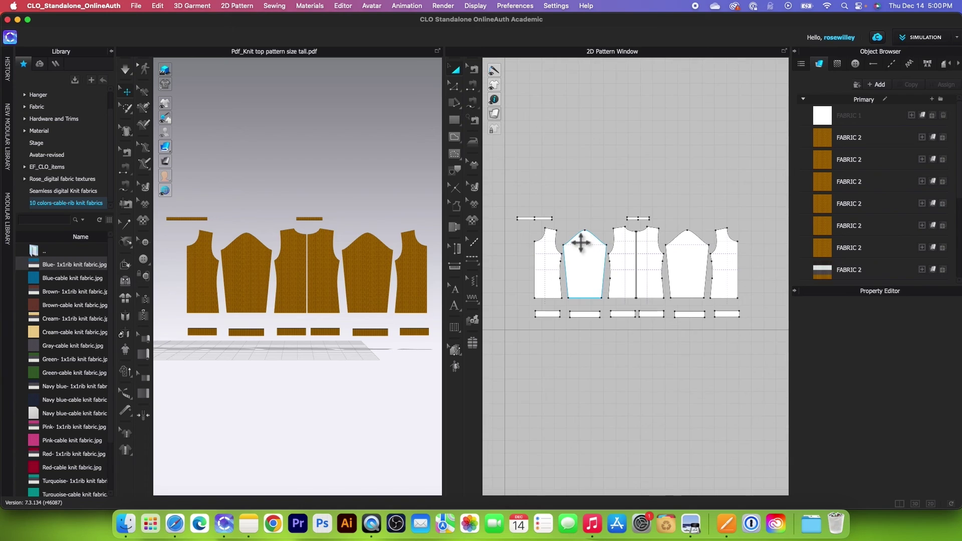
{"action": "left_click", "coordinate": [878, 159]}
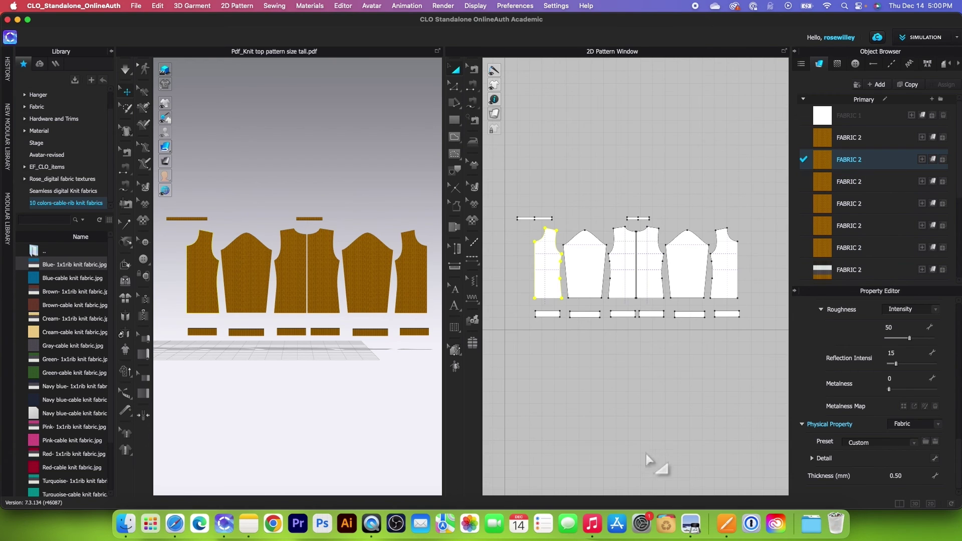
{"action": "scroll", "coordinate": [558, 263], "scroll_direction": "up", "scroll_amount": 2}
{"action": "scroll", "coordinate": [559, 263], "scroll_direction": "down", "scroll_amount": 2}
{"action": "scroll", "coordinate": [584, 337], "scroll_direction": "up", "scroll_amount": 2}
{"action": "scroll", "coordinate": [586, 332], "scroll_direction": "down", "scroll_amount": 2}
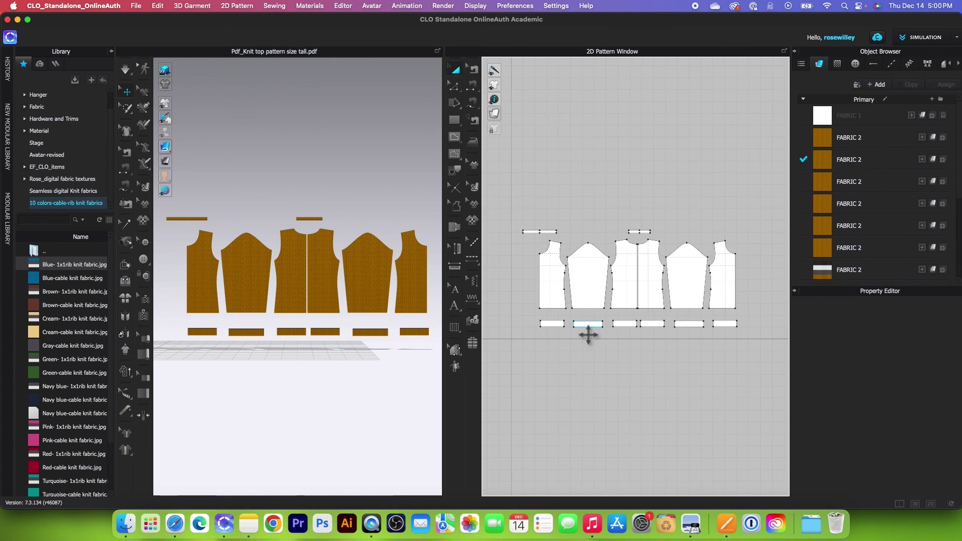
{"action": "scroll", "coordinate": [607, 272], "scroll_direction": "up", "scroll_amount": 2}
{"action": "scroll", "coordinate": [599, 267], "scroll_direction": "up", "scroll_amount": 1}
{"action": "scroll", "coordinate": [592, 264], "scroll_direction": "down", "scroll_amount": 2}
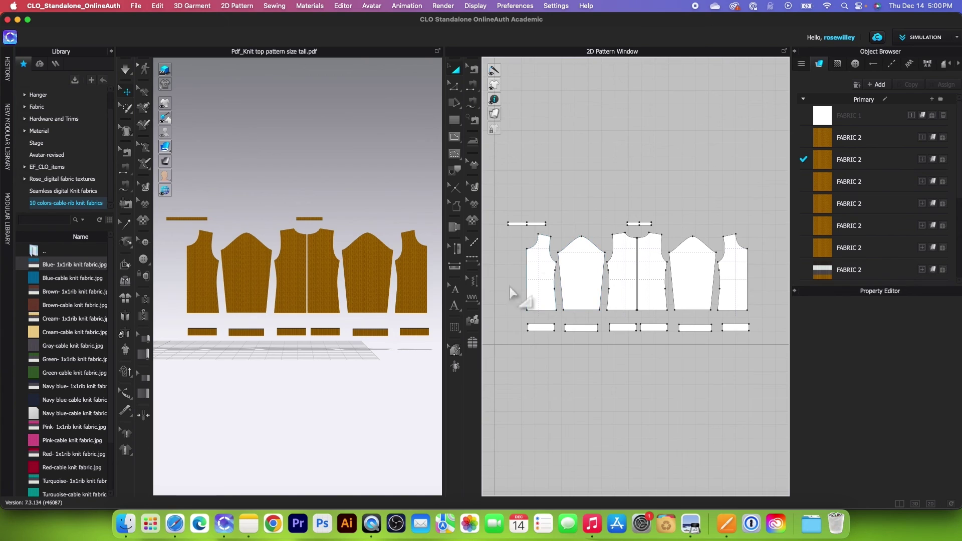